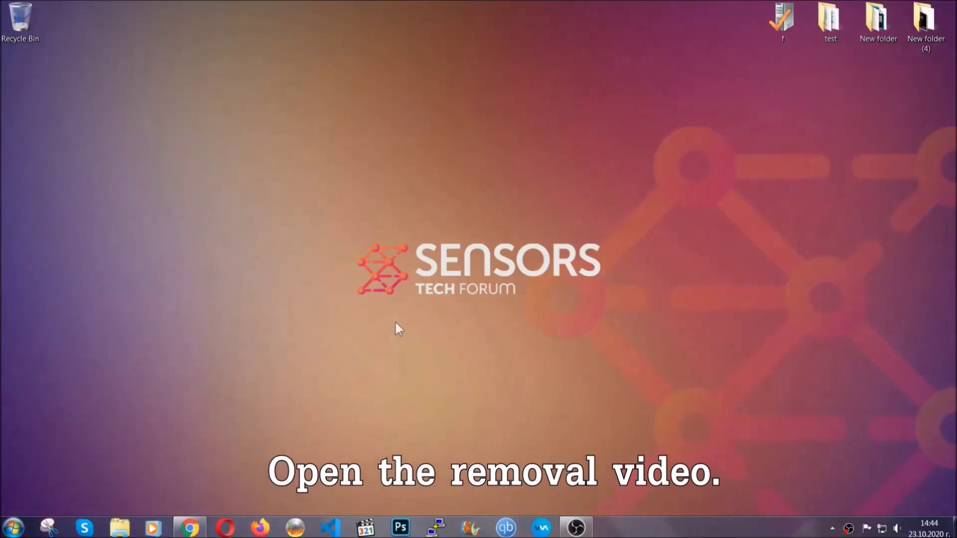
# Restore the Chrome window showing the YouTube ransomware removal video
pyautogui.click(189, 528)
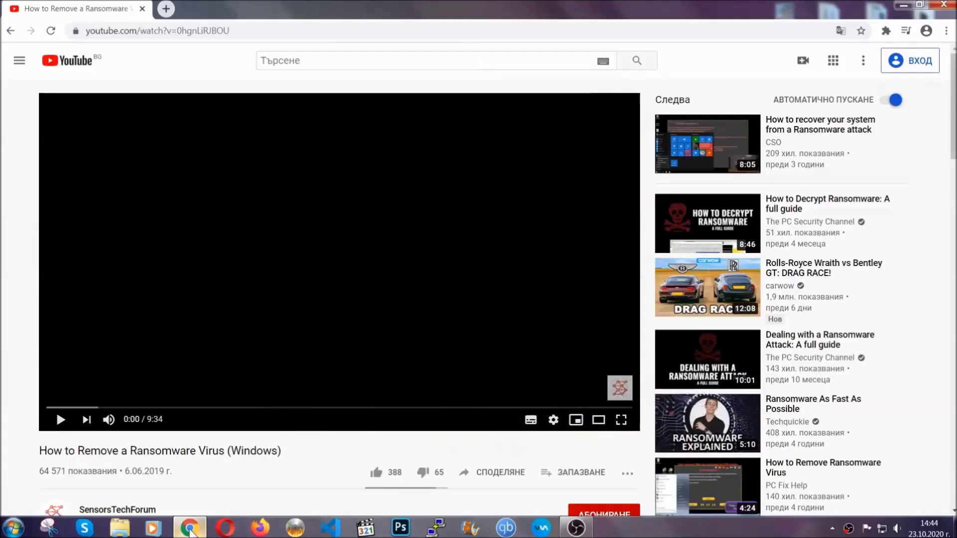
pyautogui.scroll(-3, 171, 404)
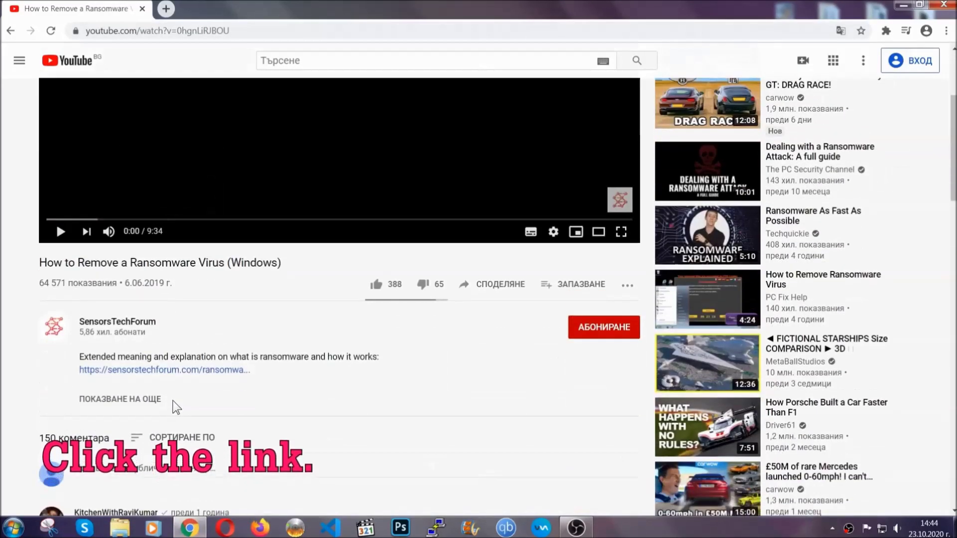
# Open the sensorstechforum article from the video description and launch the downloaded SpyHunter installer
pyautogui.click(187, 370)
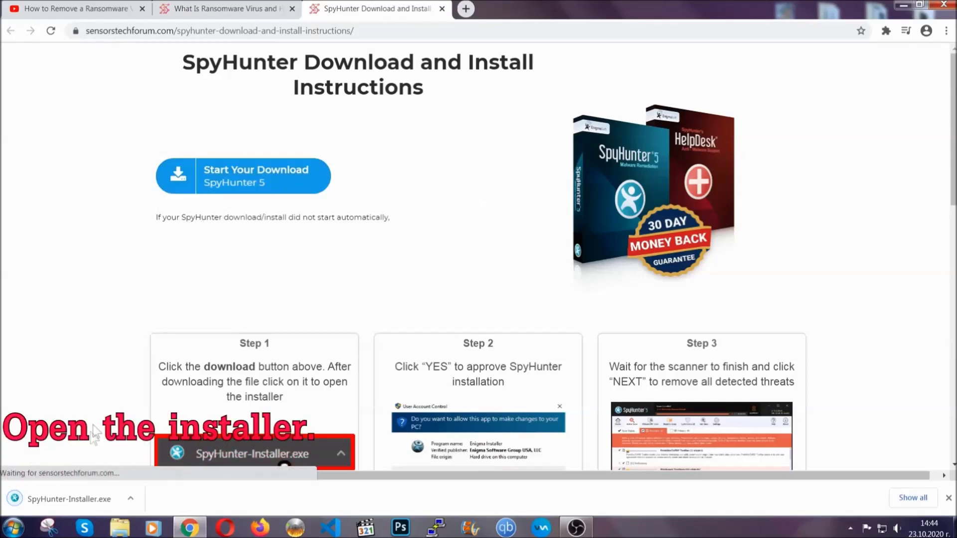
pyautogui.click(68, 497)
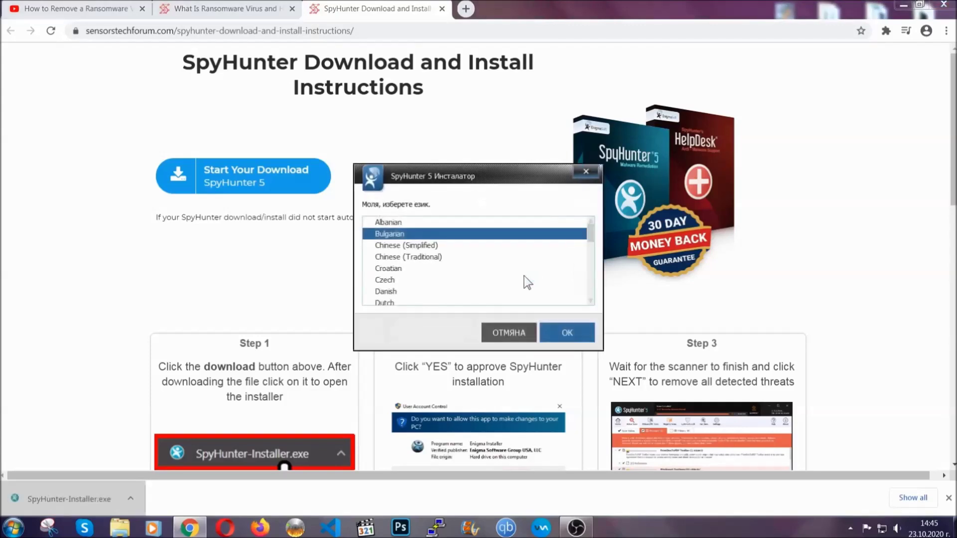
pyautogui.scroll(-2, 491, 273)
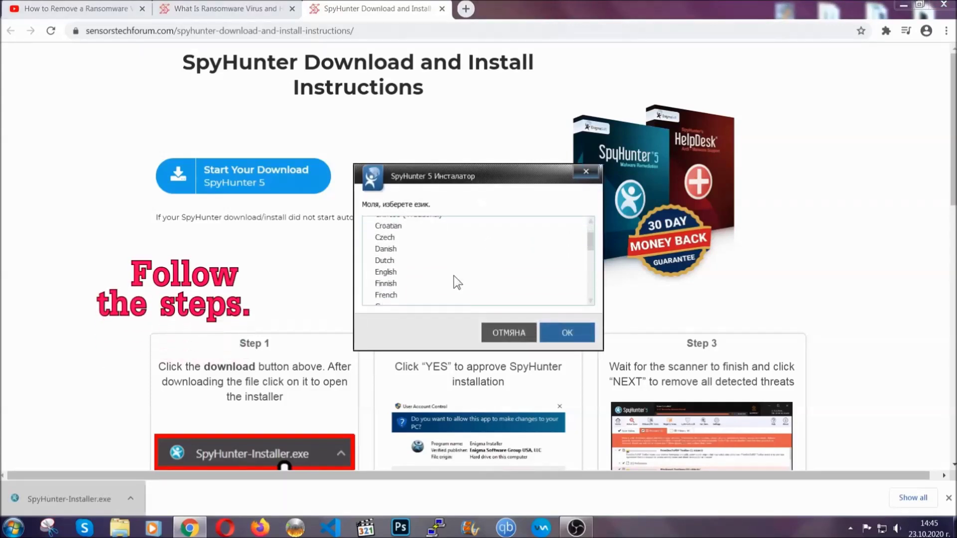
# Install SpyHunter 5 in English with the EULA accepted, then close the finished installer
pyautogui.click(451, 272)
pyautogui.click(565, 333)
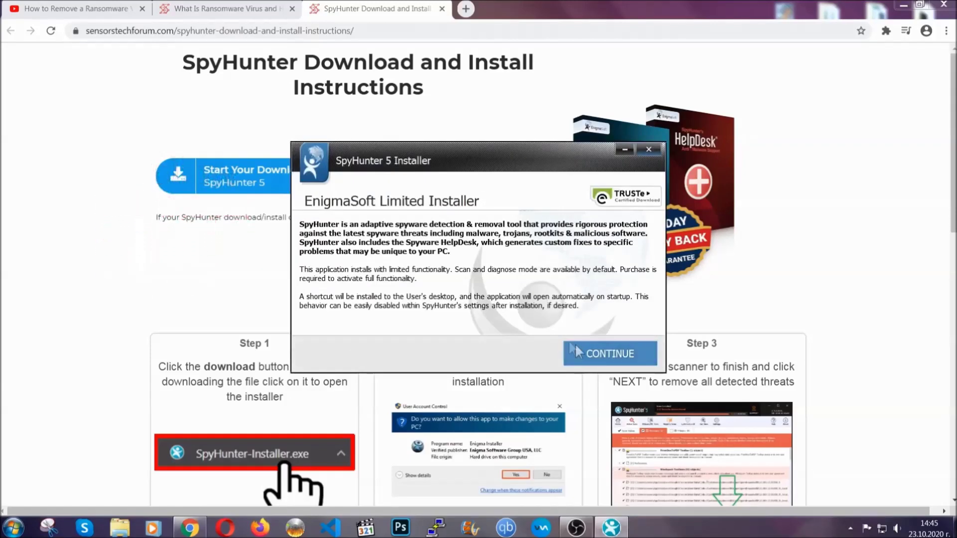
pyautogui.click(575, 350)
pyautogui.click(486, 323)
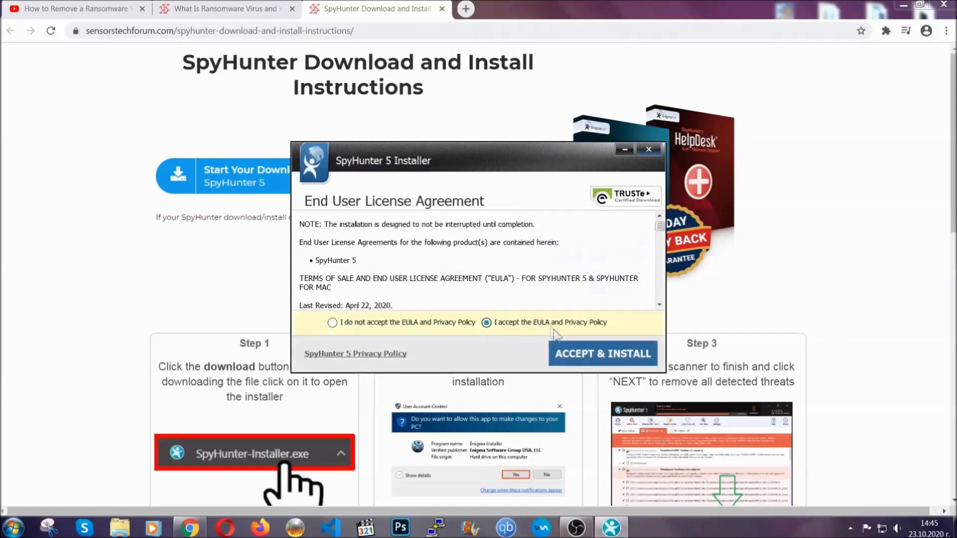
pyautogui.click(571, 349)
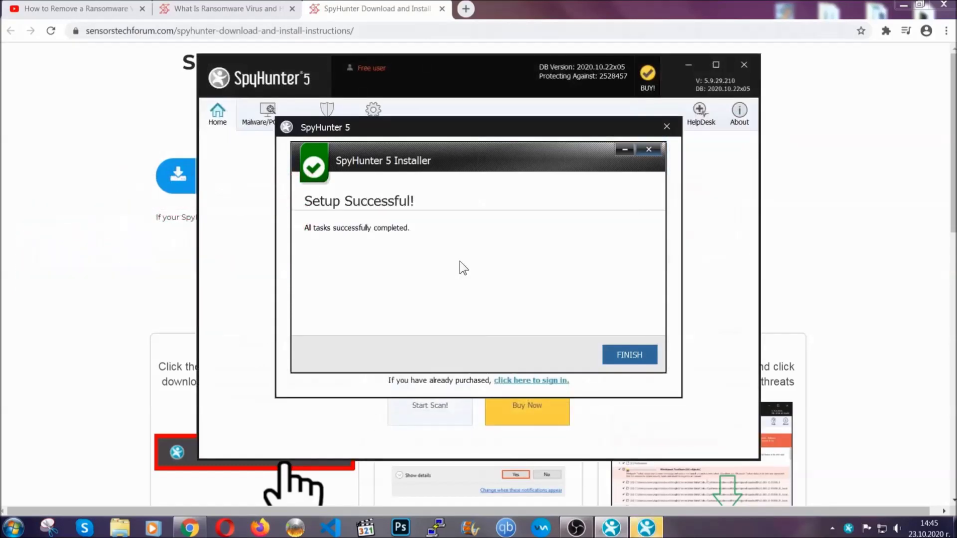
pyautogui.click(612, 356)
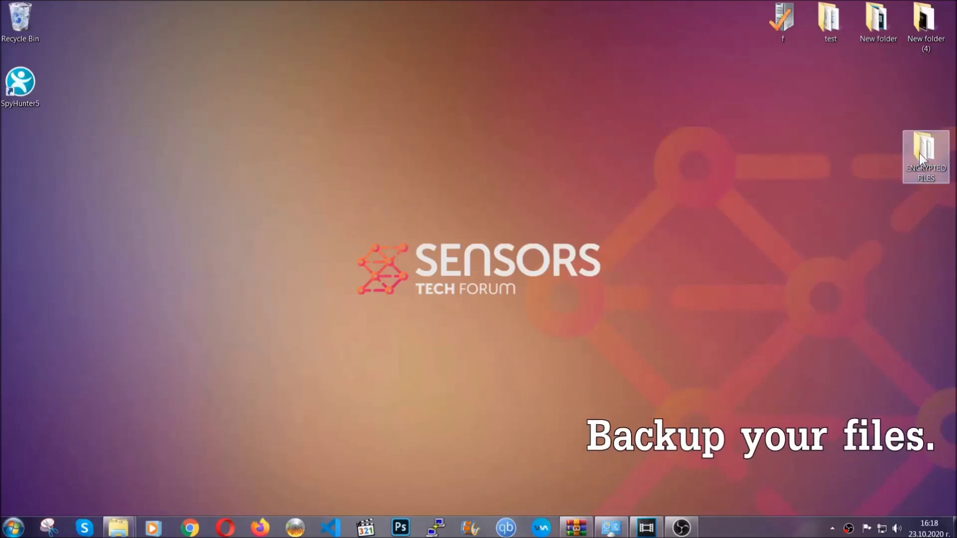
# Copy all six .efji files from the ENCRYPTED FILES folder
pyautogui.doubleClick(918, 154)
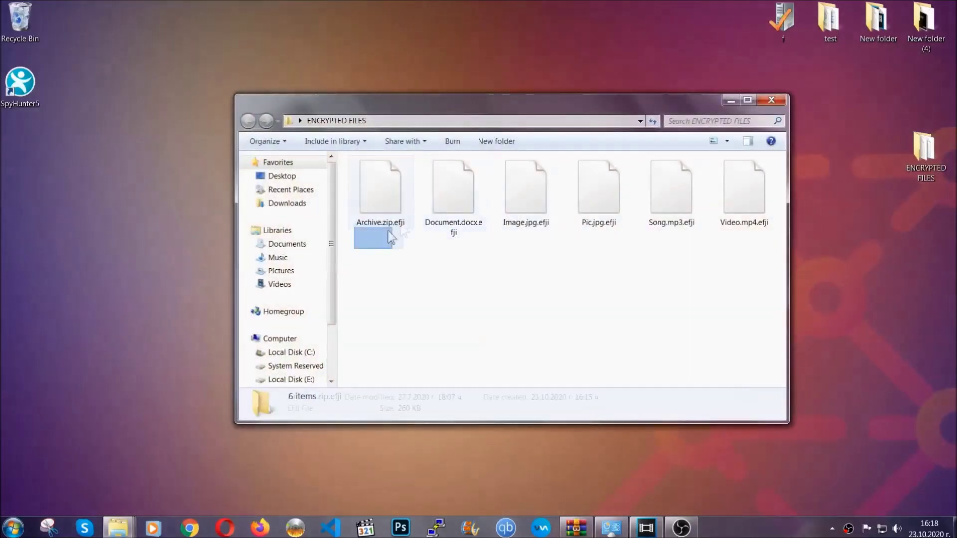
pyautogui.moveTo(388, 237); pyautogui.dragTo(748, 177)
pyautogui.rightClick(748, 177)
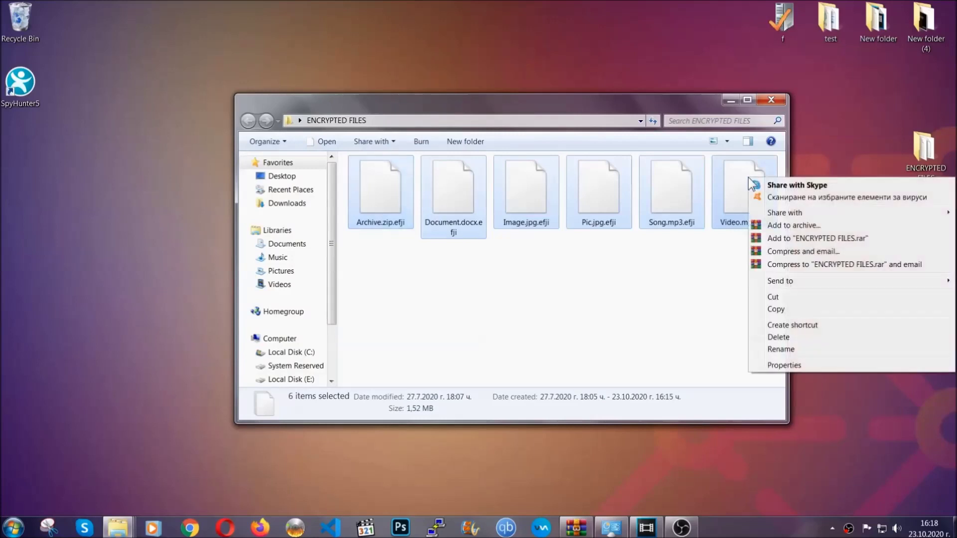
pyautogui.click(776, 310)
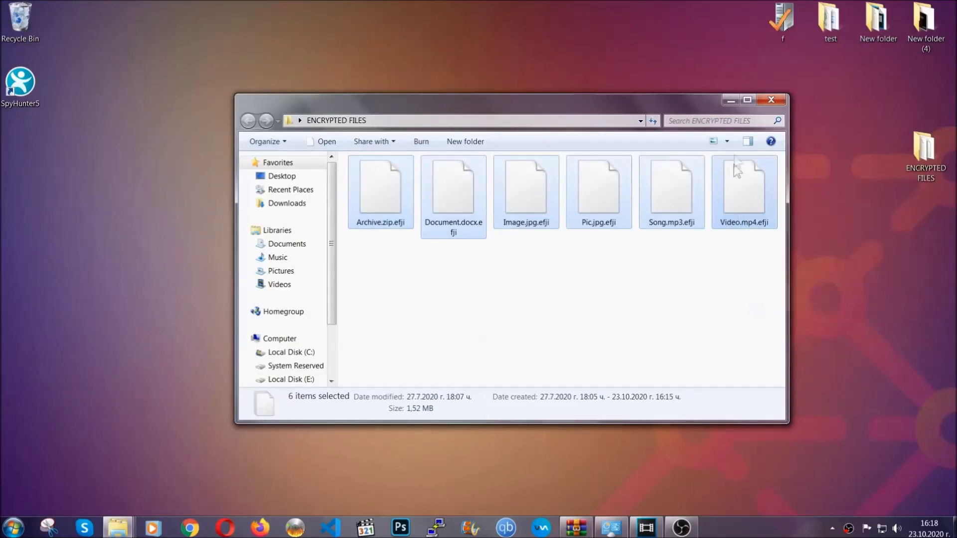
# Paste the six copied files onto FLASH DRIVE (H:) and close its window
pyautogui.click(734, 100)
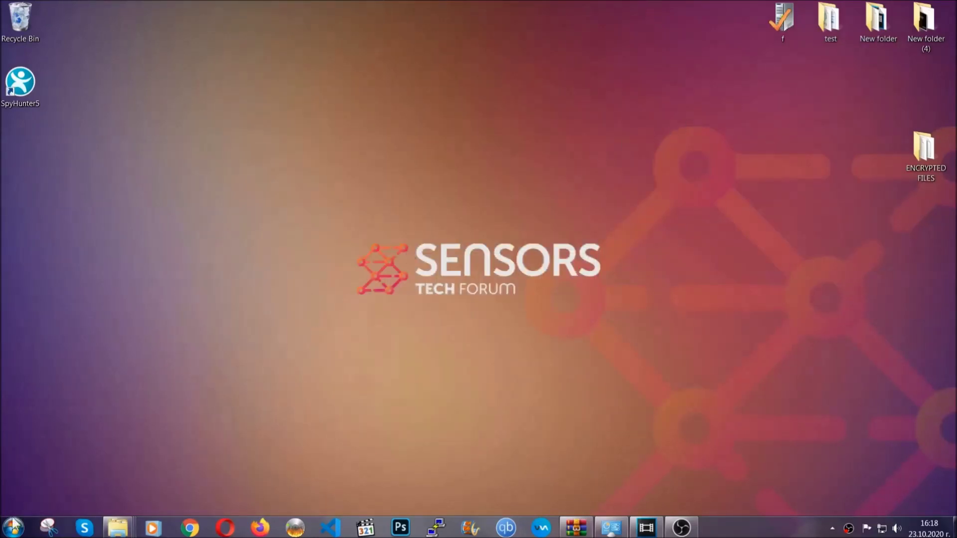
pyautogui.click(12, 527)
pyautogui.click(182, 374)
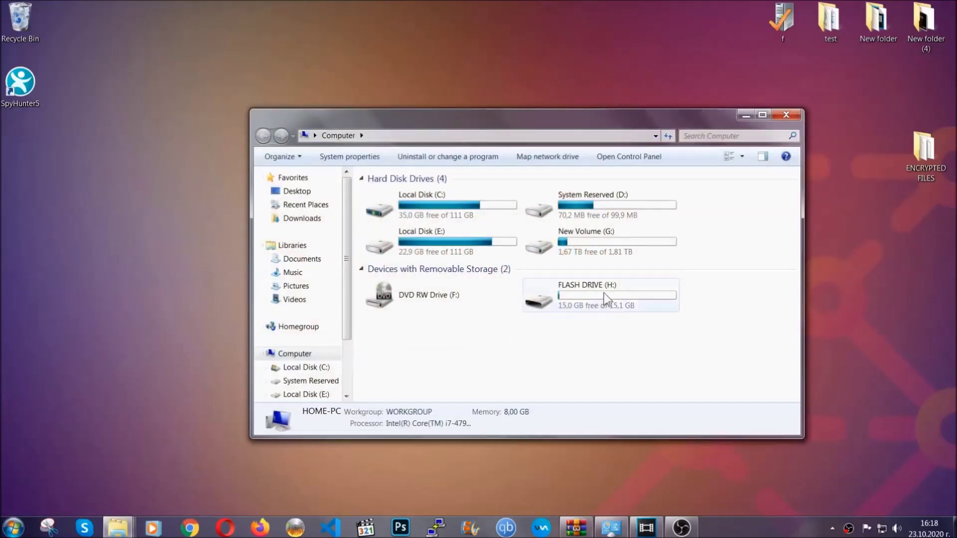
pyautogui.doubleClick(603, 292)
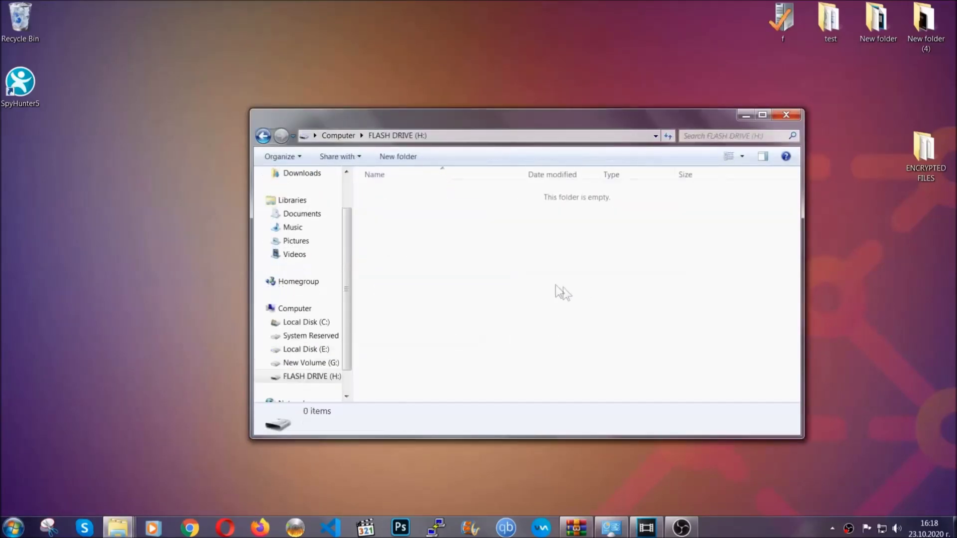
pyautogui.rightClick(413, 223)
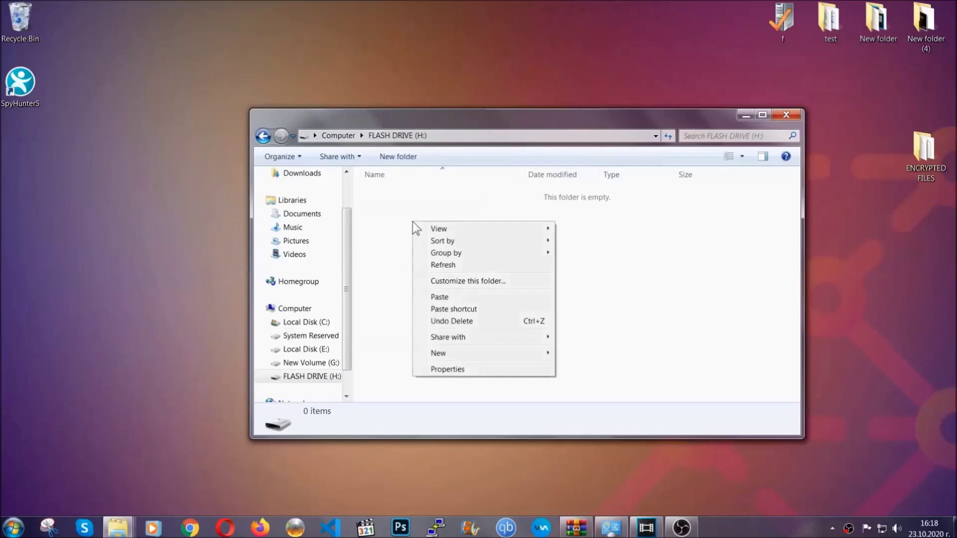
pyautogui.click(436, 297)
pyautogui.click(436, 298)
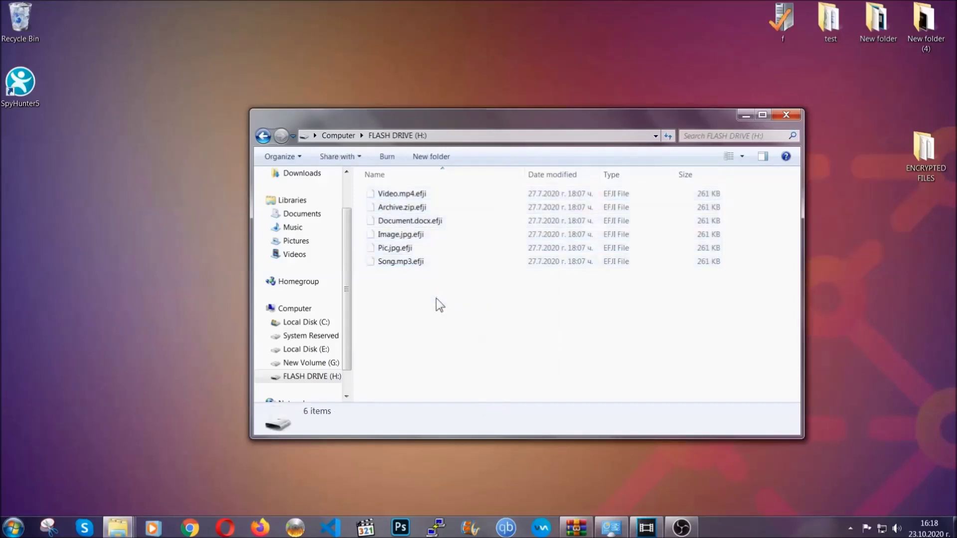
pyautogui.click(788, 115)
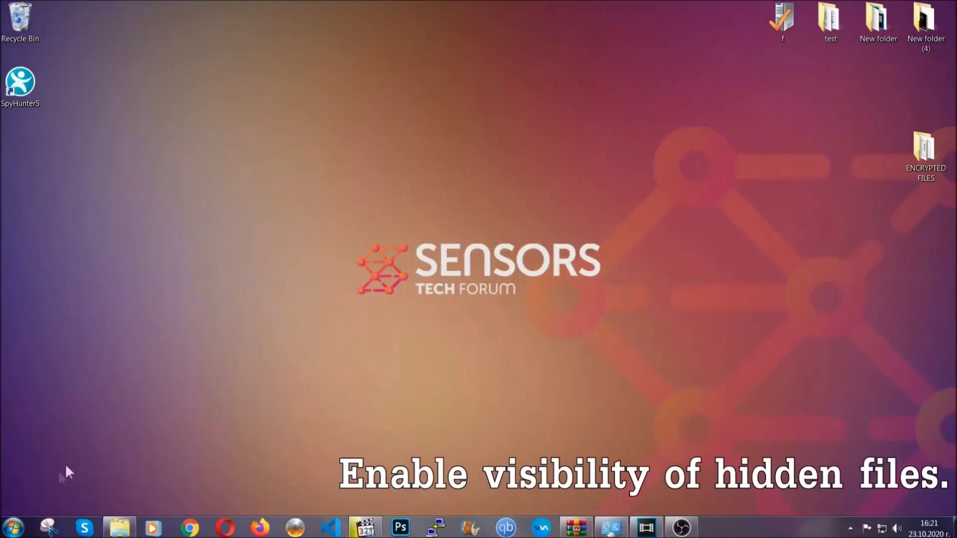
# Find the 'show hidden files and folders' setting and enable Show hidden files, folders, and drives
pyautogui.click(14, 528)
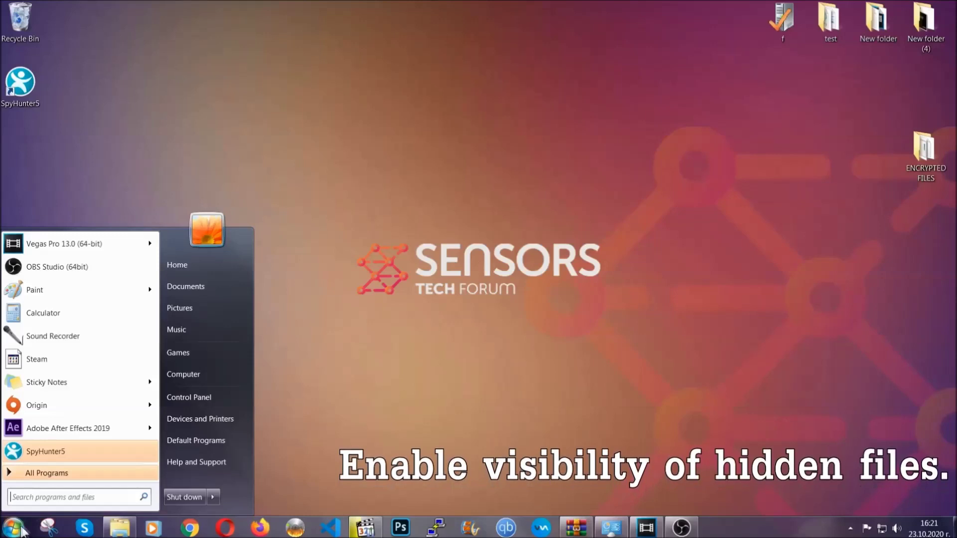
pyautogui.click(43, 495)
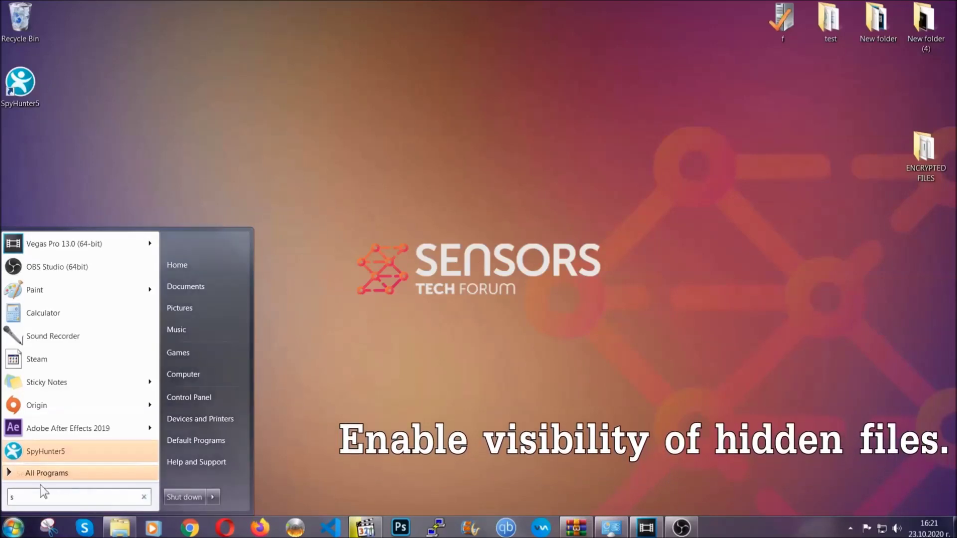
pyautogui.write('showh')
pyautogui.press('BackSpace')
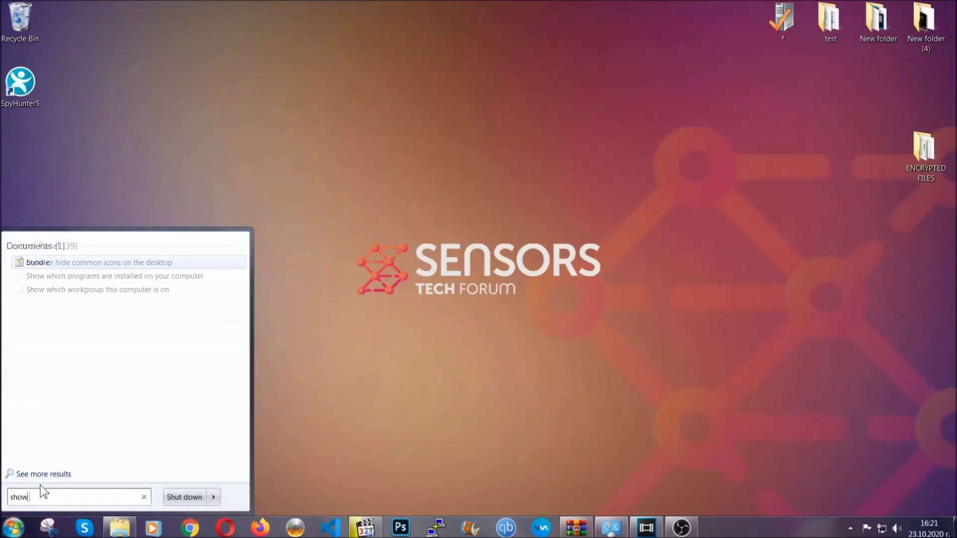
pyautogui.write(' hidden files')
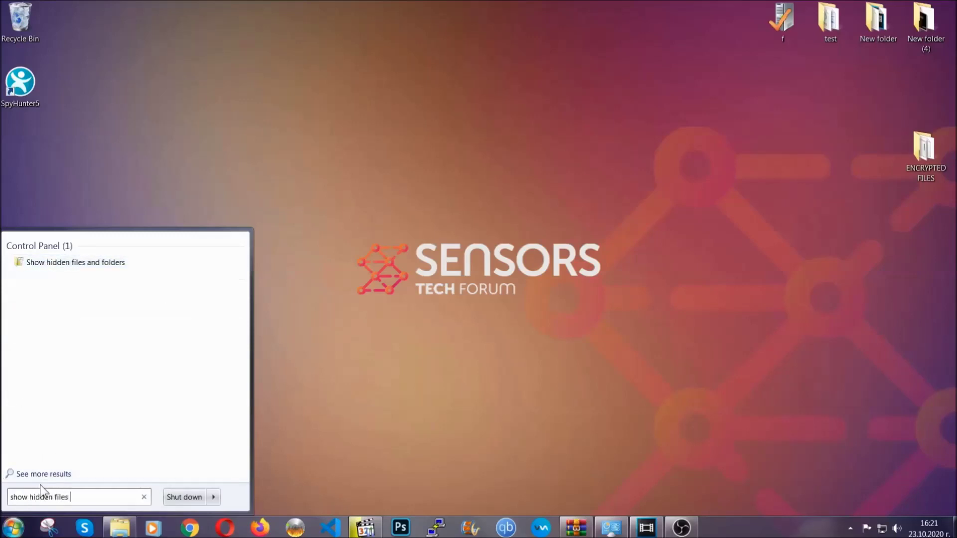
pyautogui.write(' and folders')
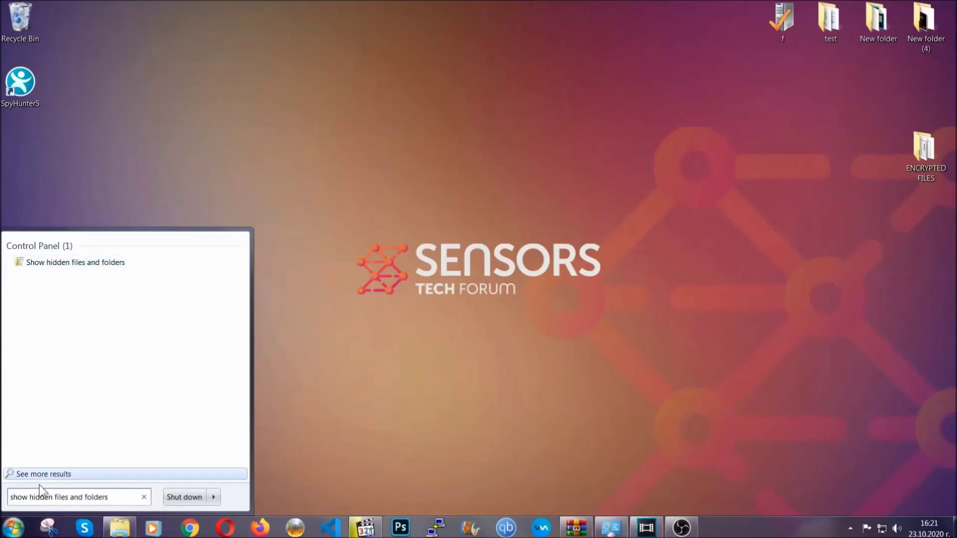
pyautogui.click(112, 263)
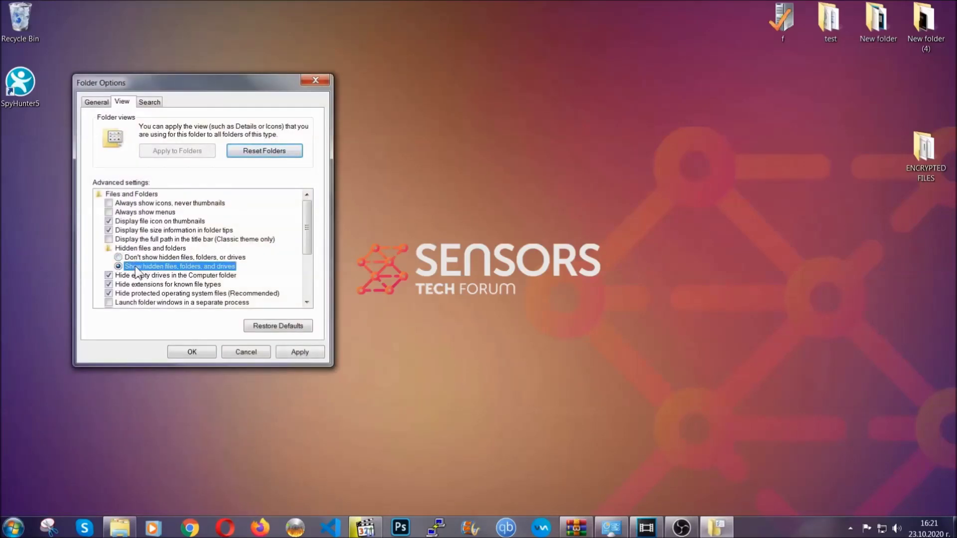
pyautogui.click(298, 352)
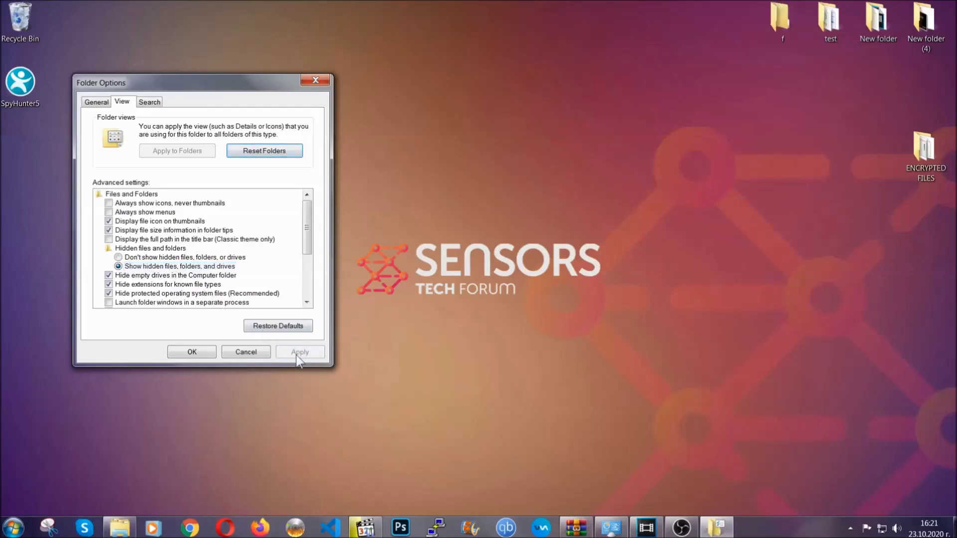
pyautogui.click(191, 353)
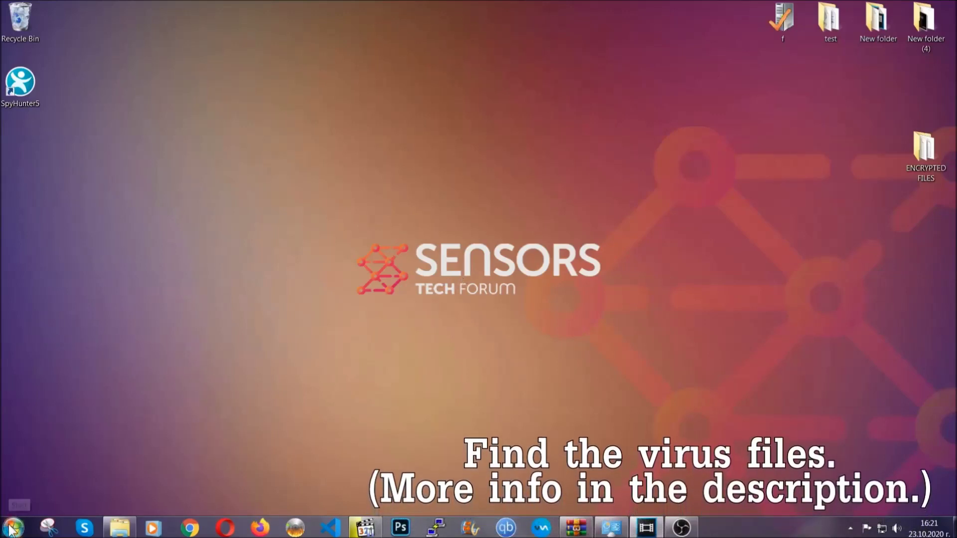
# Open the Computer window from the Start menu and move it up and left
pyautogui.click(14, 528)
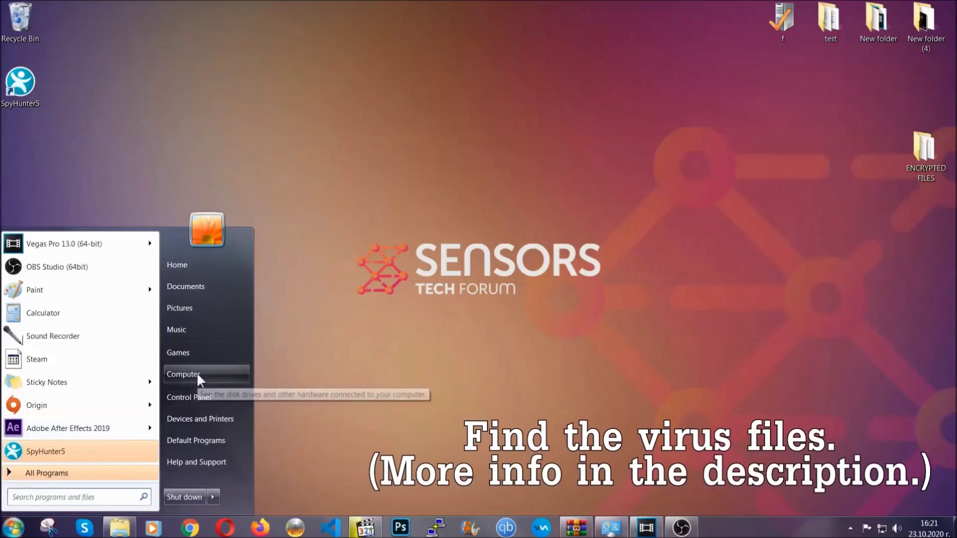
pyautogui.click(183, 374)
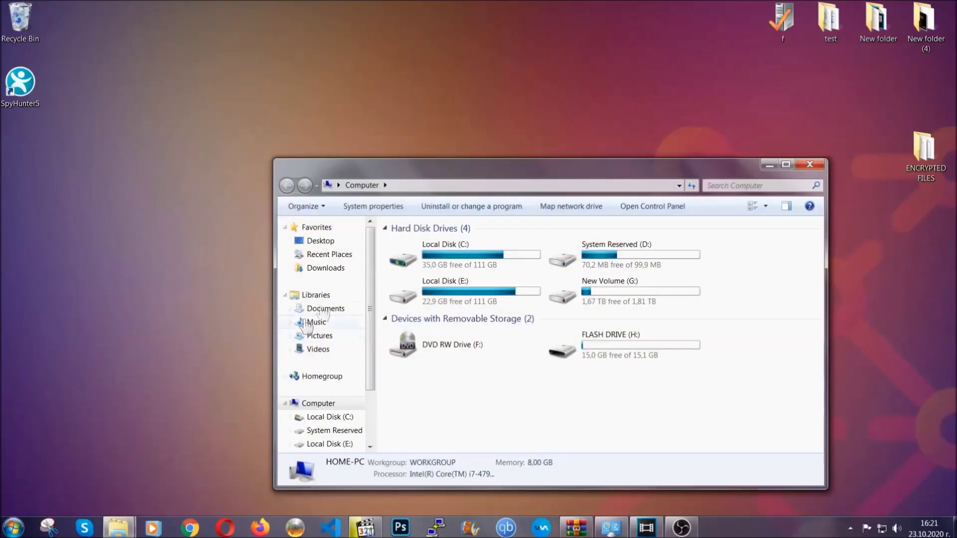
pyautogui.moveTo(522, 174); pyautogui.dragTo(459, 131)
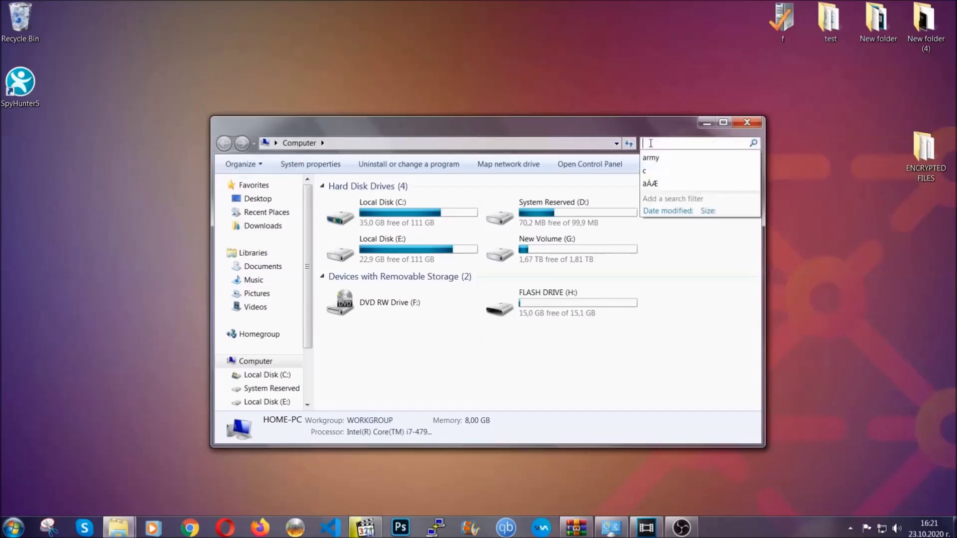
pyautogui.write('fileextension')
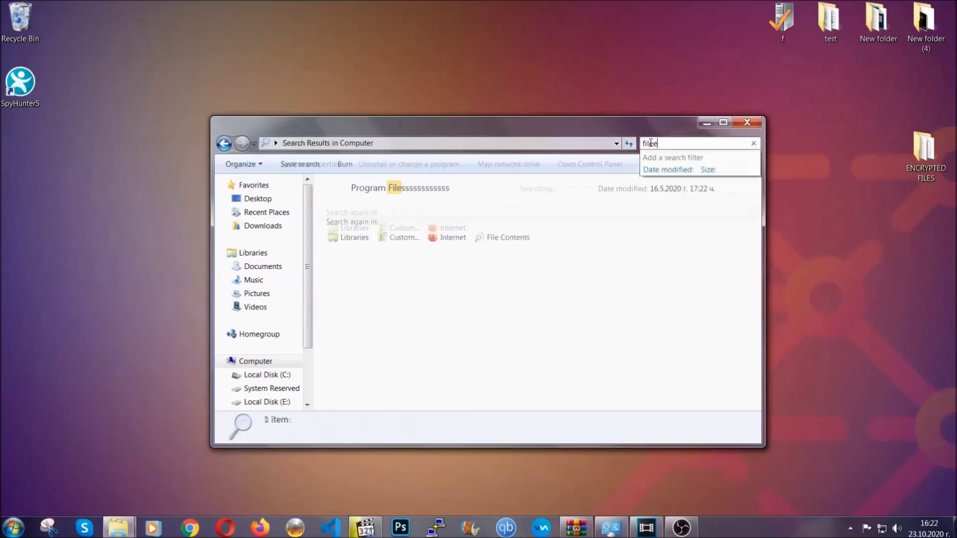
pyautogui.write(':exe ')
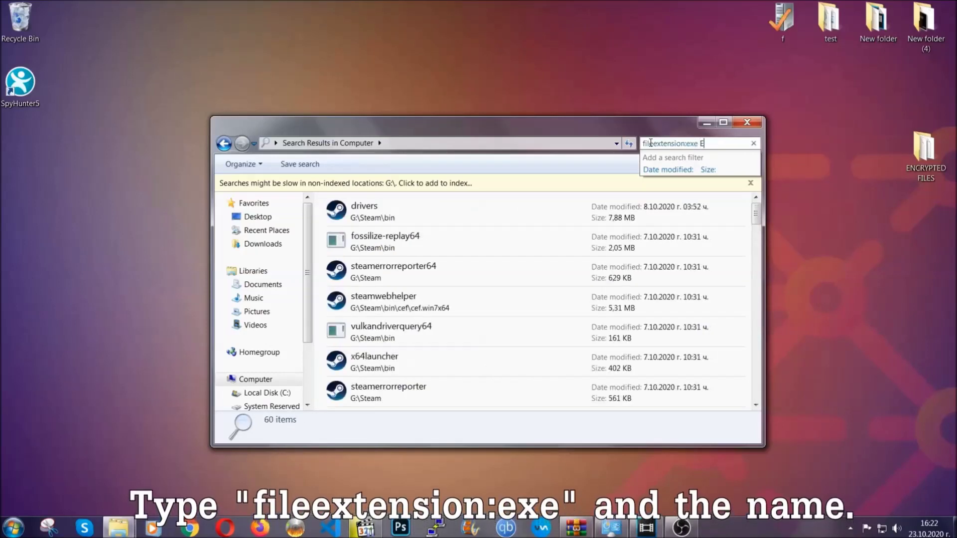
pyautogui.write('Exampl')
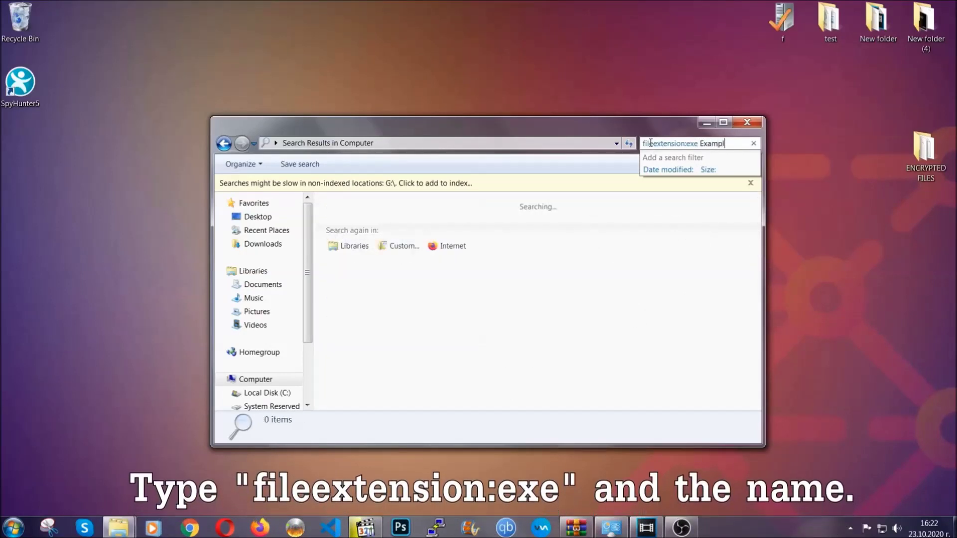
pyautogui.write('e Virus Name')
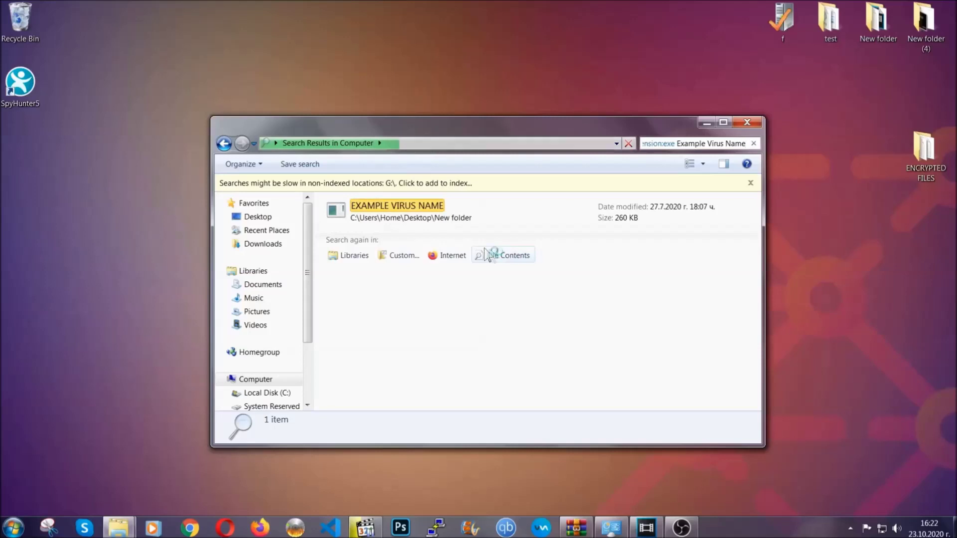
# Delete the EXAMPLE VIRUS NAME search result to the Recycle Bin and close the window
pyautogui.click(418, 208)
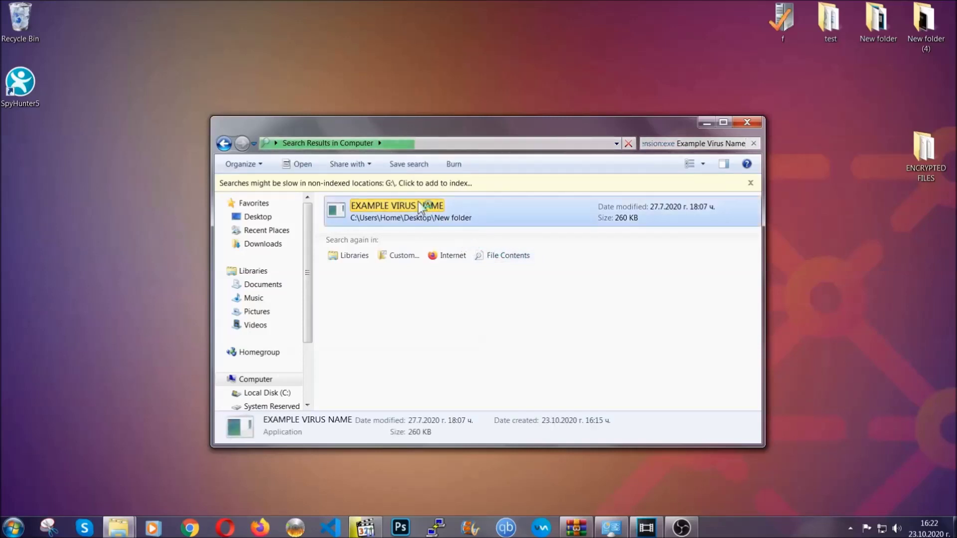
pyautogui.rightClick(419, 204)
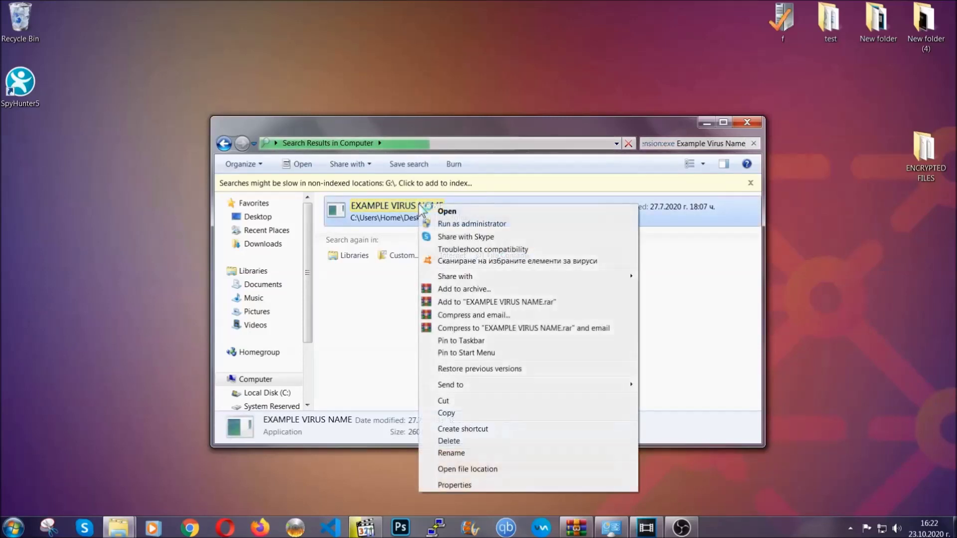
pyautogui.click(449, 440)
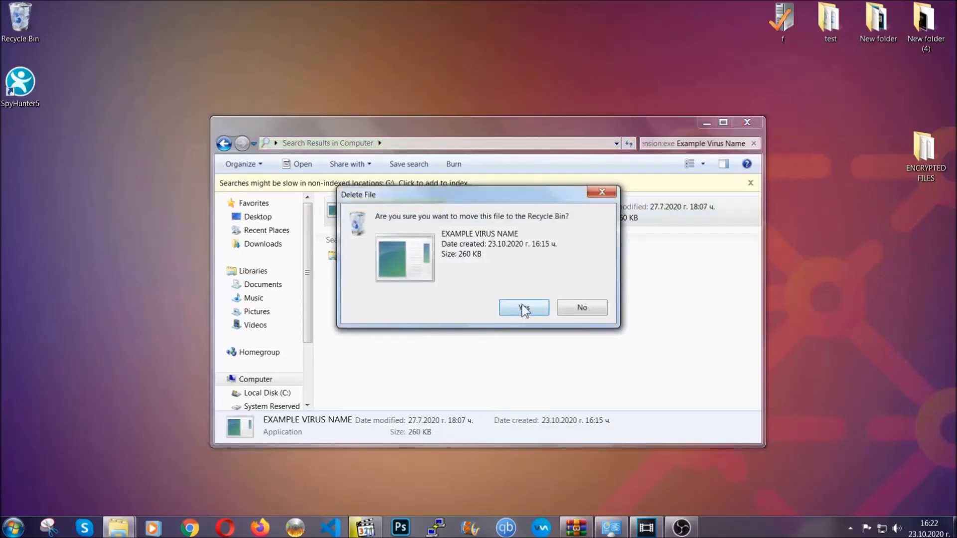
pyautogui.click(524, 308)
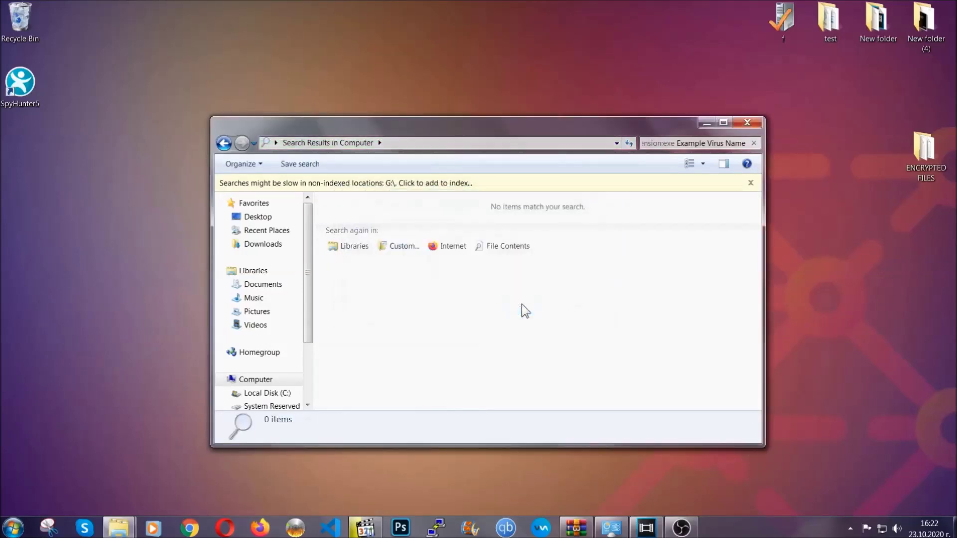
pyautogui.click(748, 122)
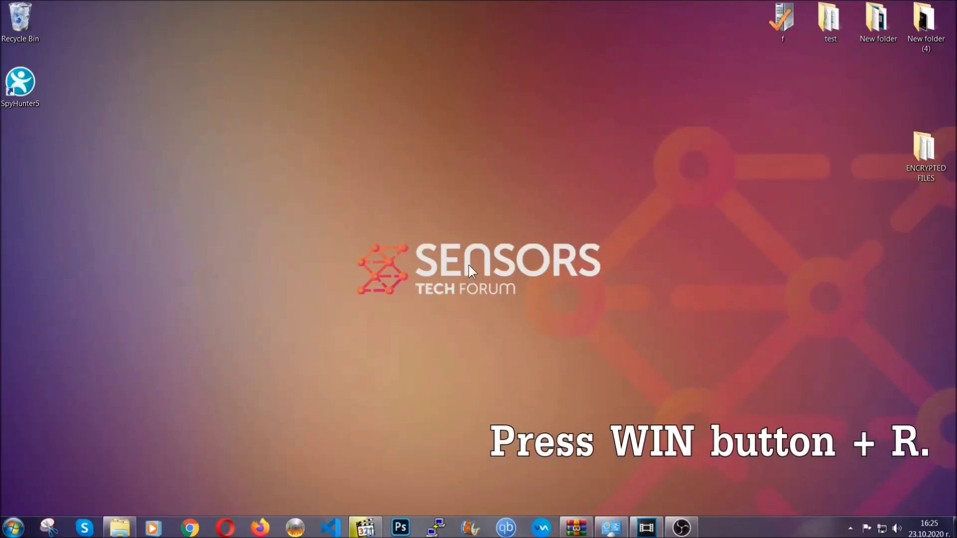
# Replace 'cmd' with REGEDIT in the Run dialog to start Registry Editor
pyautogui.press('super+r')
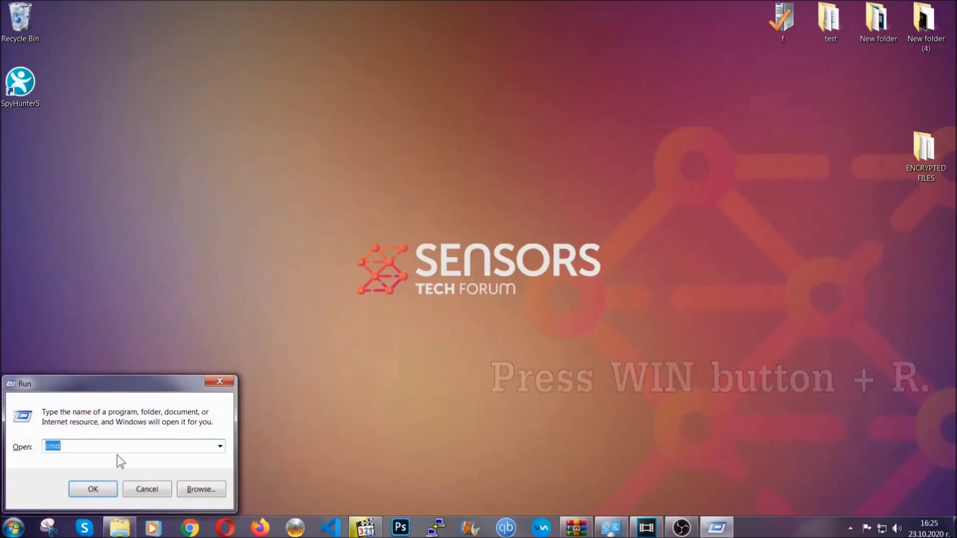
pyautogui.click(105, 448)
pyautogui.press('BackSpace')
pyautogui.press('BackSpace')
pyautogui.press('BackSpace')
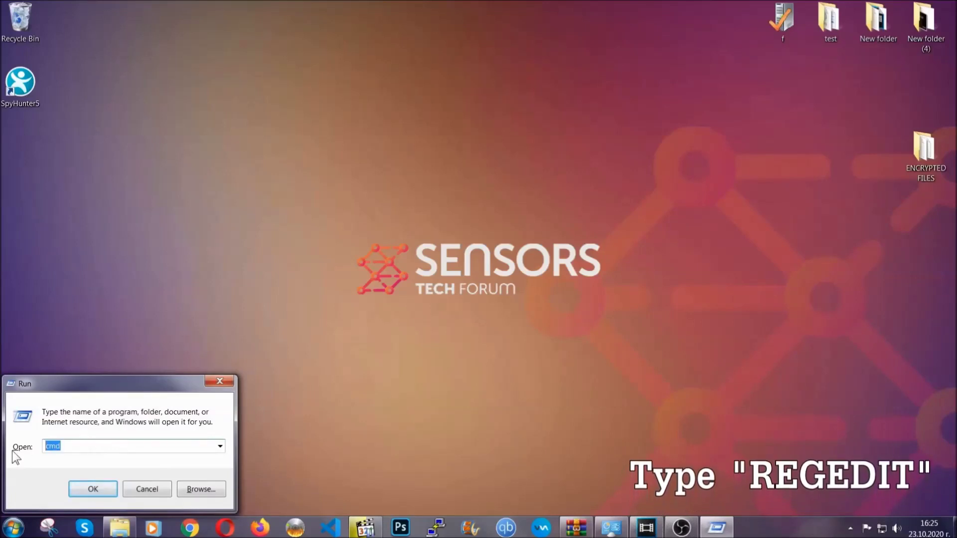
pyautogui.write('REGEDIT')
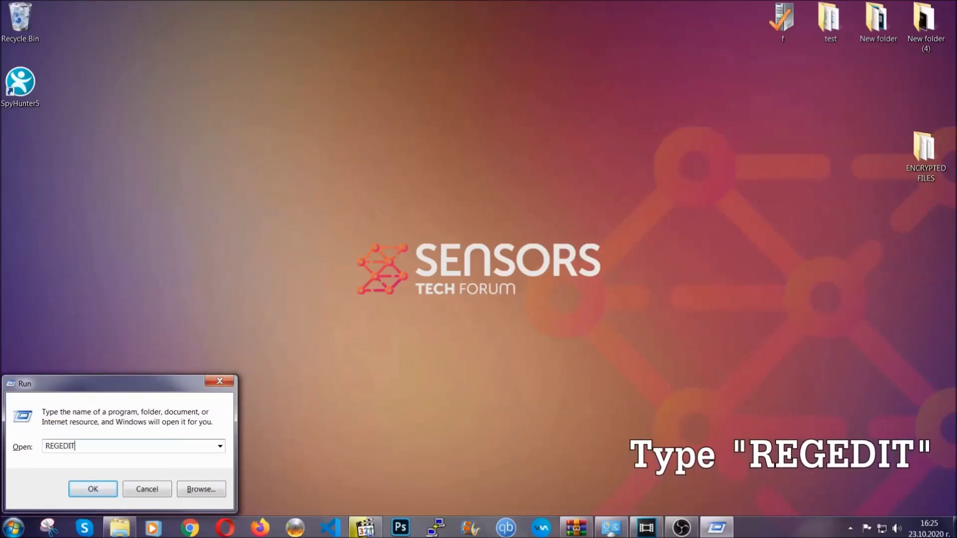
pyautogui.click(83, 490)
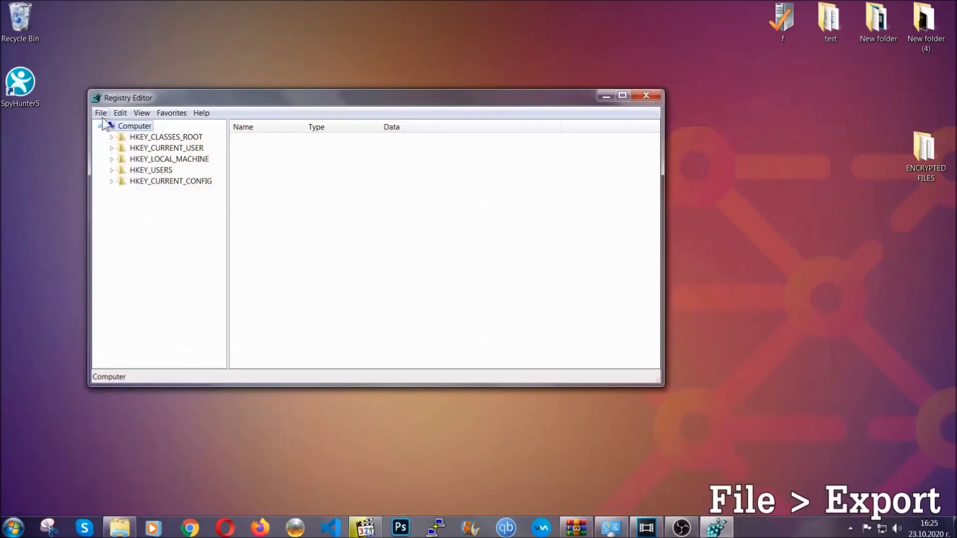
# Export the entire registry to the desktop as a file named BACKUP
pyautogui.click(101, 113)
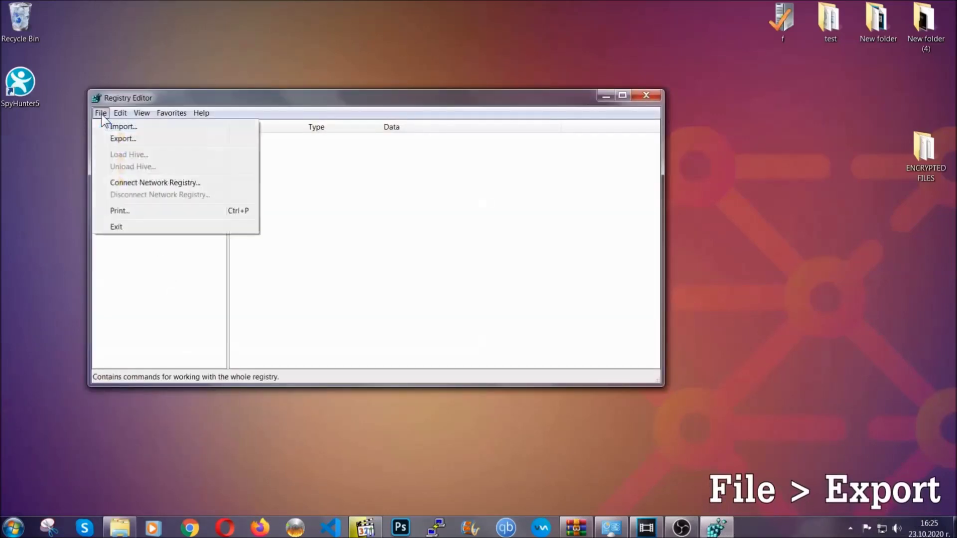
pyautogui.click(123, 138)
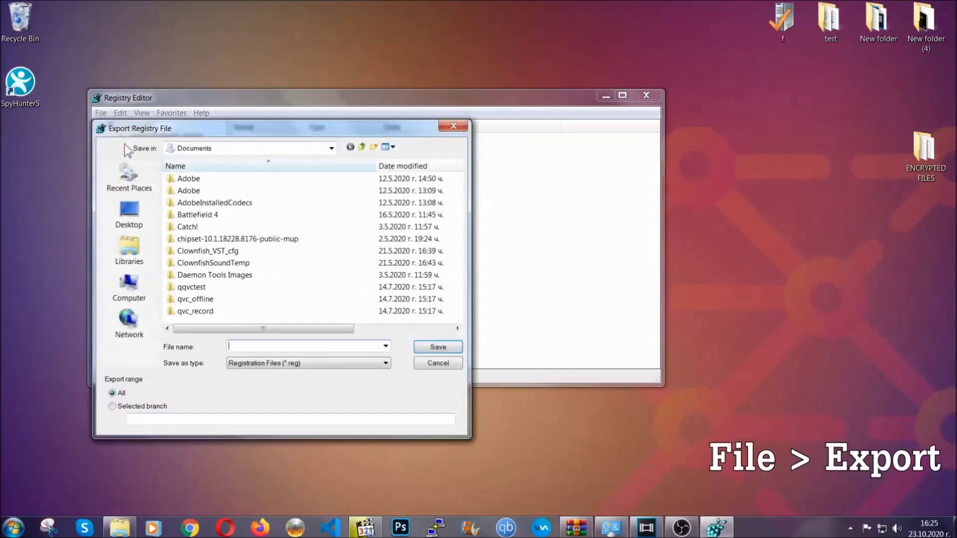
pyautogui.click(127, 215)
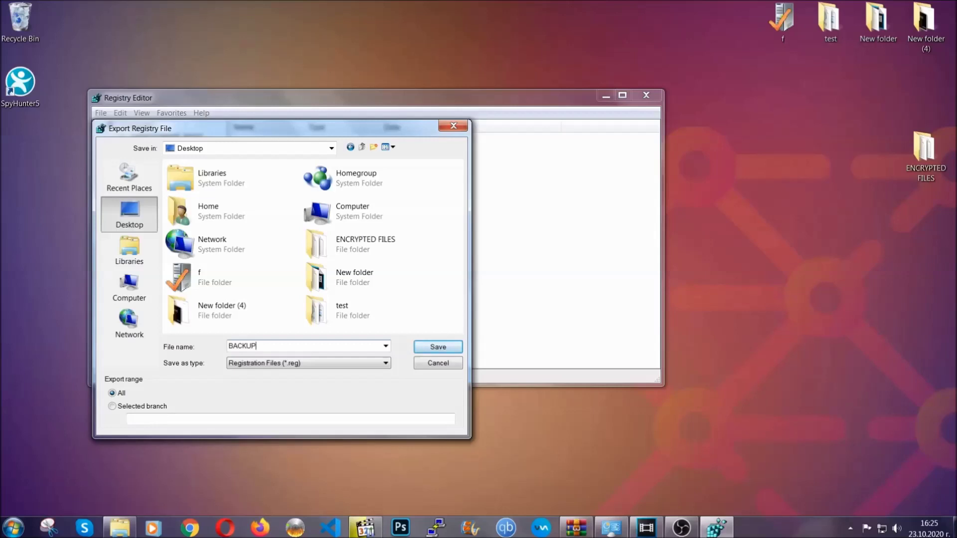
pyautogui.click(431, 349)
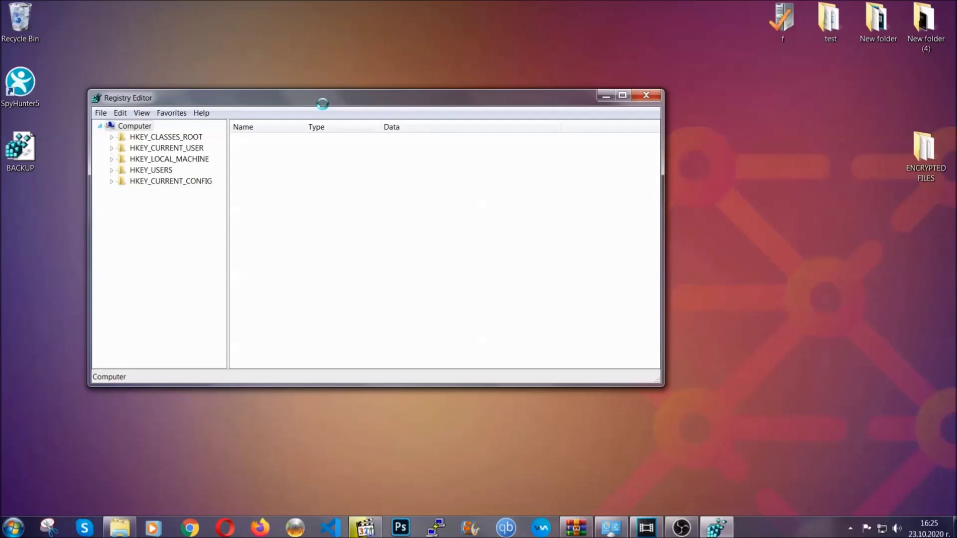
pyautogui.moveTo(322, 103); pyautogui.dragTo(417, 135)
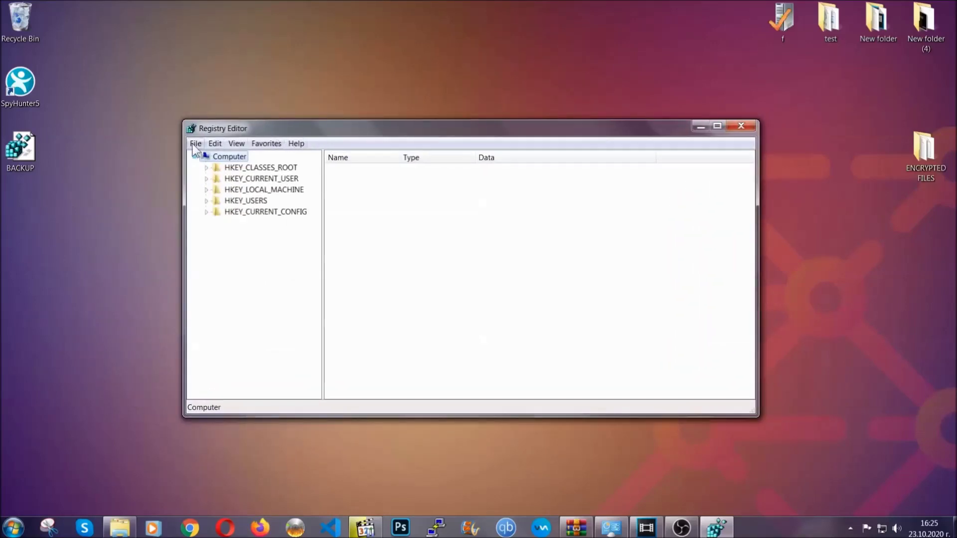
pyautogui.click(195, 144)
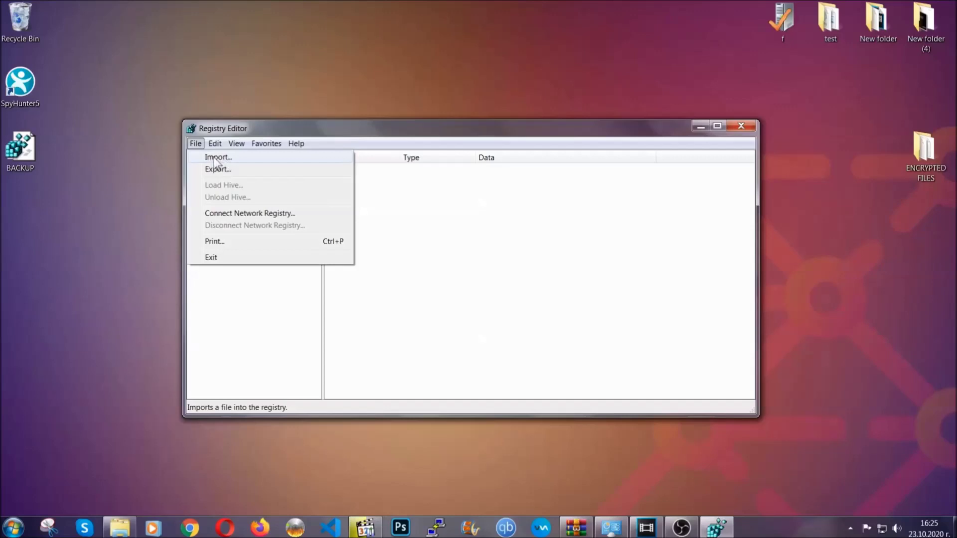
pyautogui.click(197, 143)
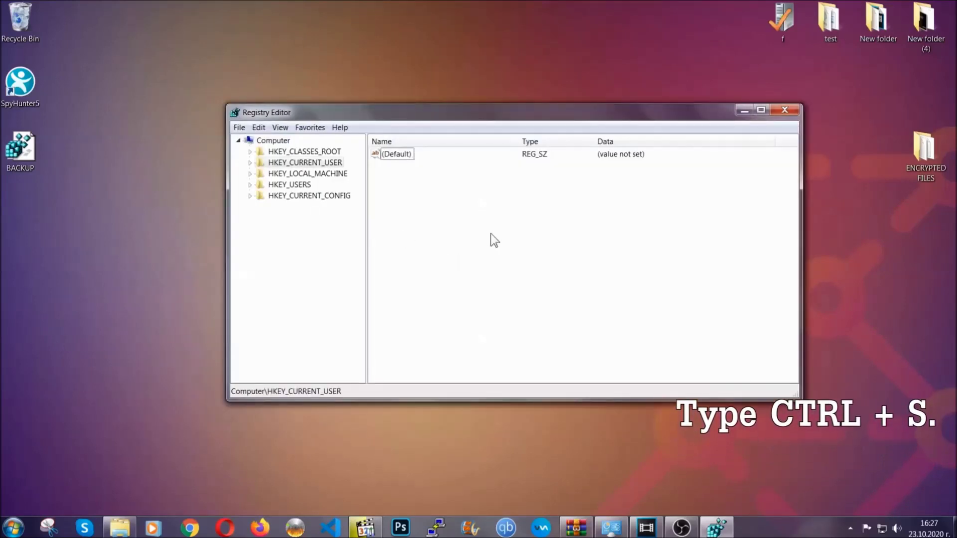
# Search the registry for RunOnce, then select the neighbouring Run key to list its values
pyautogui.hotkey('ctrl', 'f')
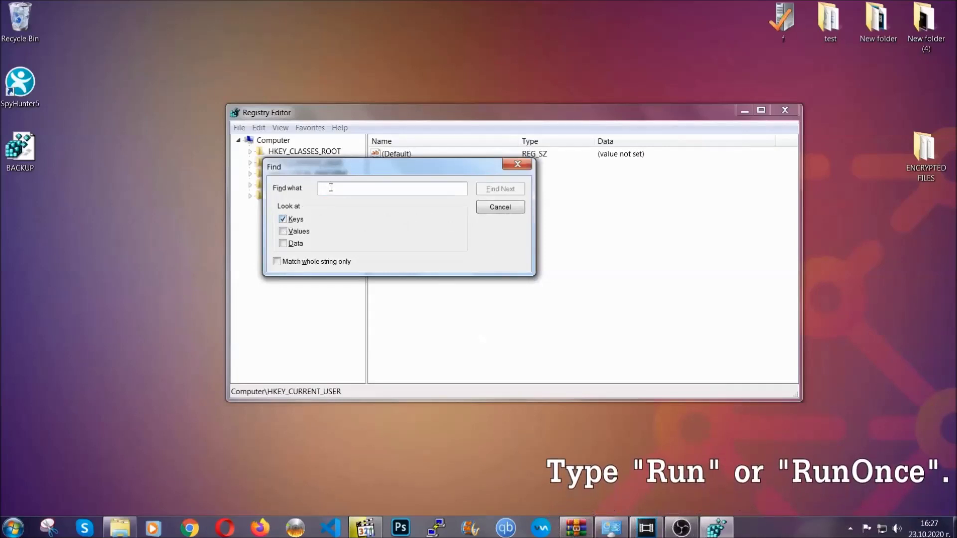
pyautogui.write('RunO')
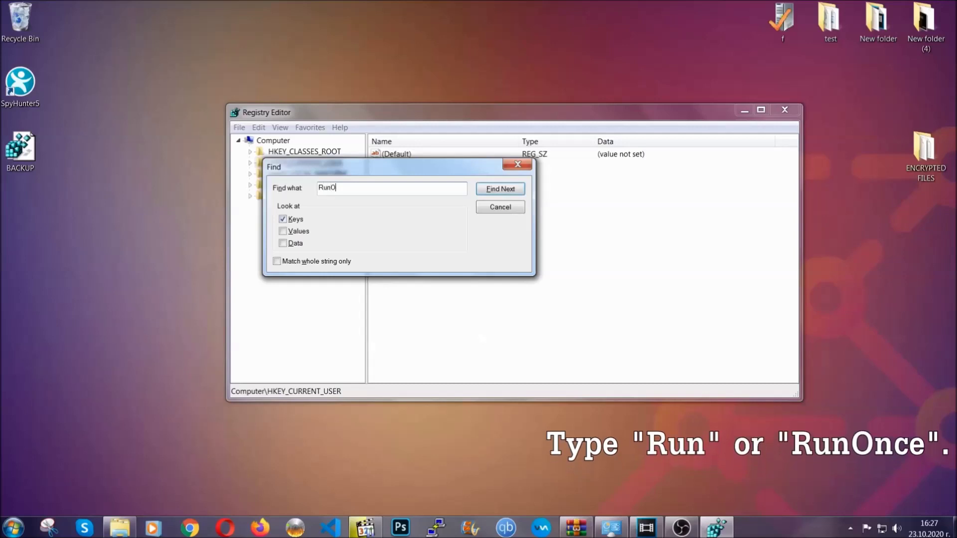
pyautogui.write('nce')
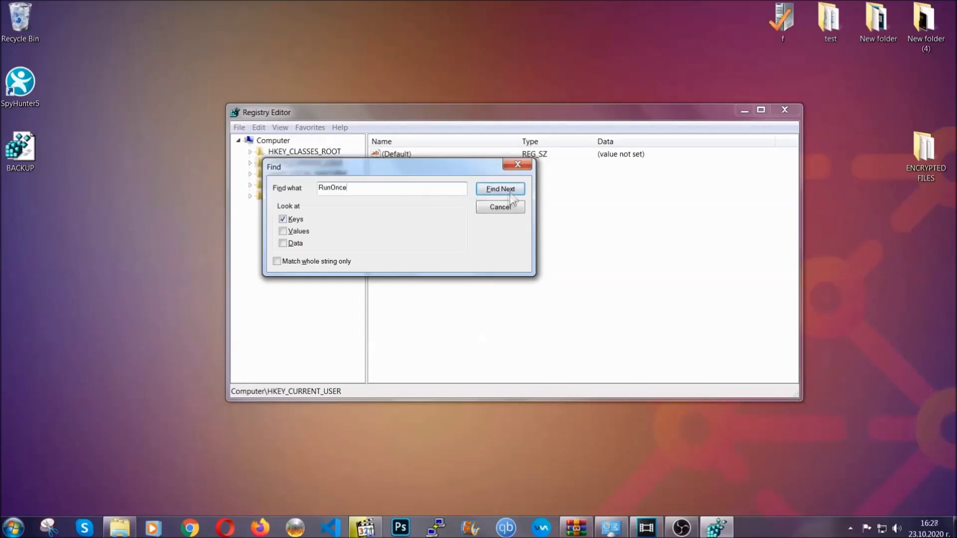
pyautogui.click(514, 192)
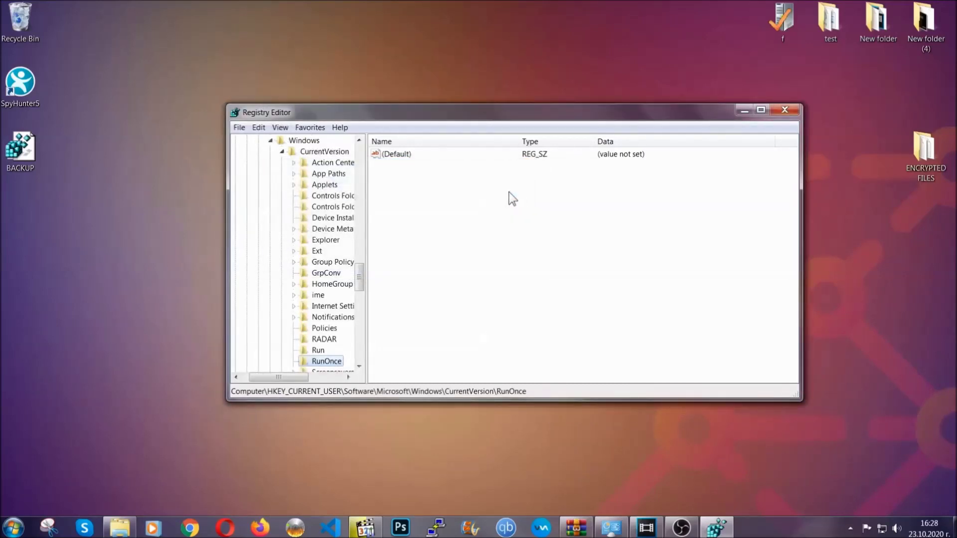
pyautogui.moveTo(360, 276); pyautogui.dragTo(359, 290)
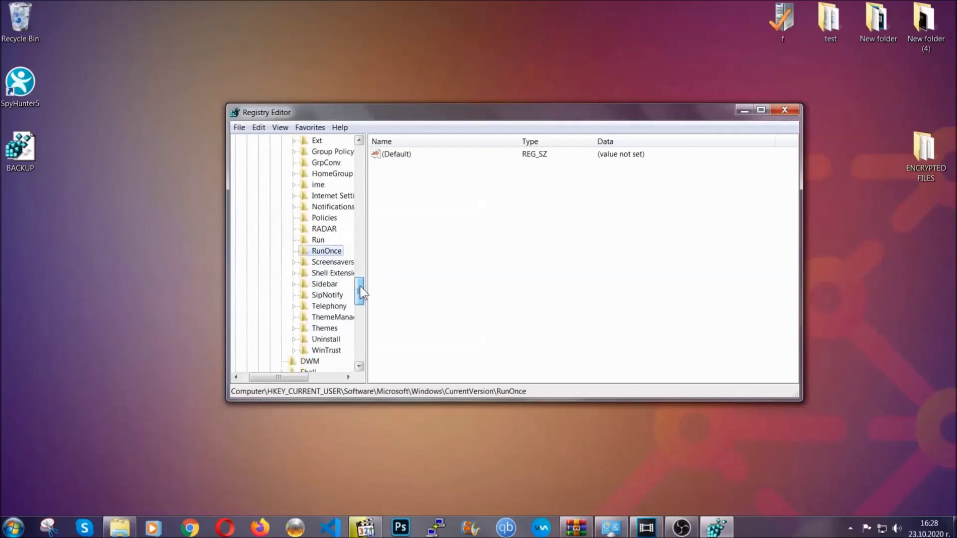
pyautogui.click(317, 240)
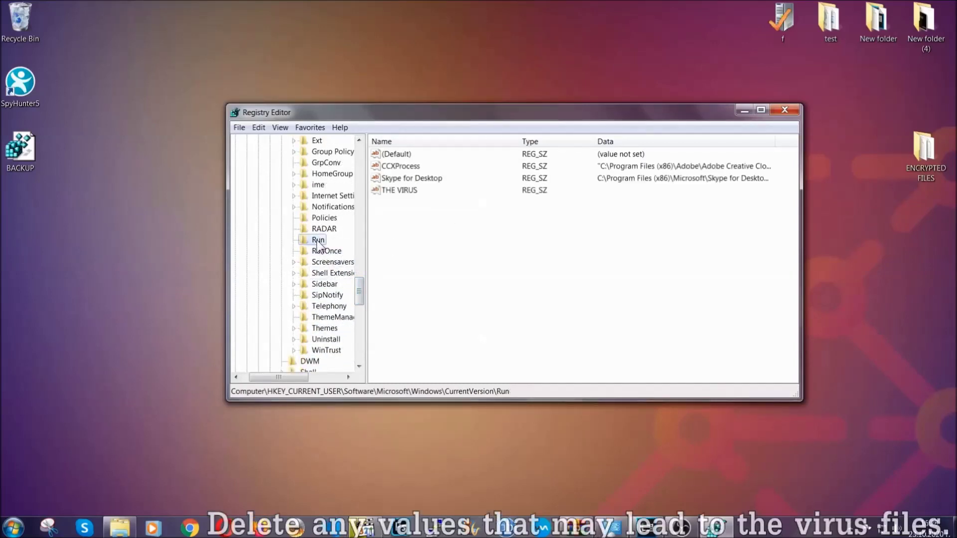
# Delete THE VIRUS value from the Run key and confirm the deletion
pyautogui.click(392, 191)
pyautogui.rightClick(393, 191)
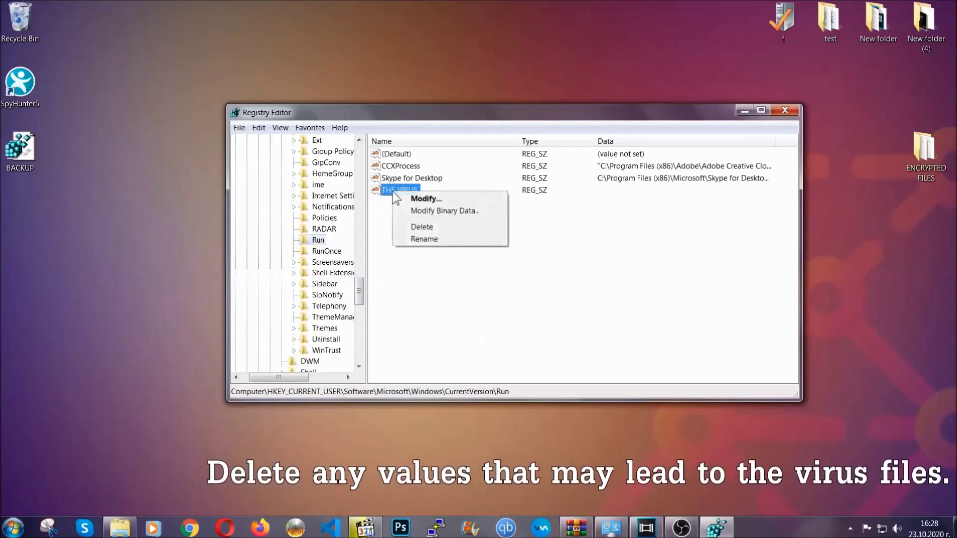
pyautogui.click(421, 227)
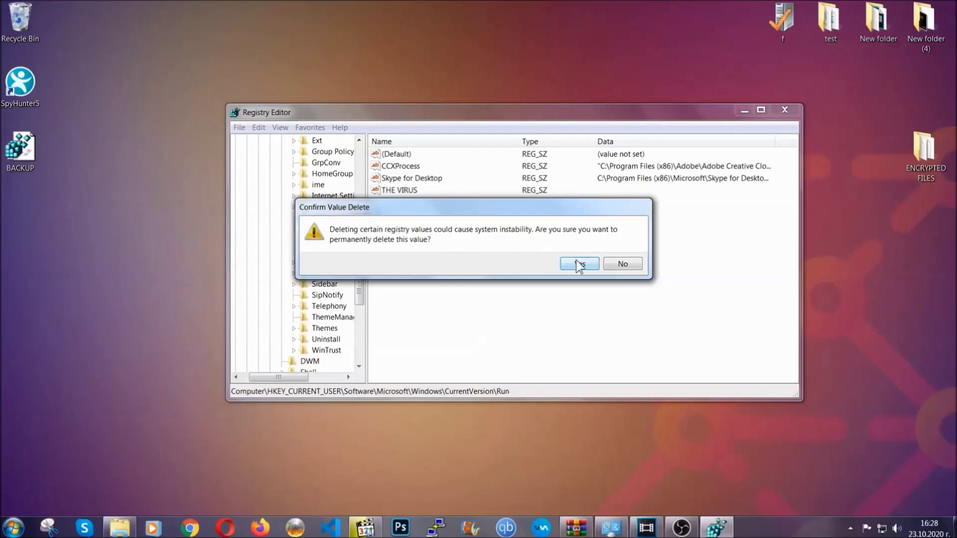
pyautogui.click(580, 263)
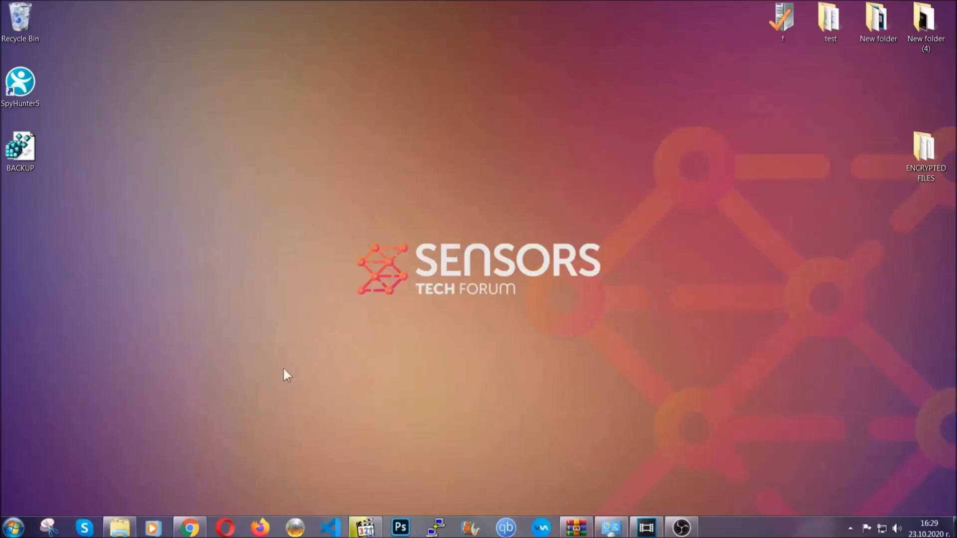
# Bring Chrome forward and select the full web address of the SensorsTechForum ransomware recovery article
pyautogui.click(191, 528)
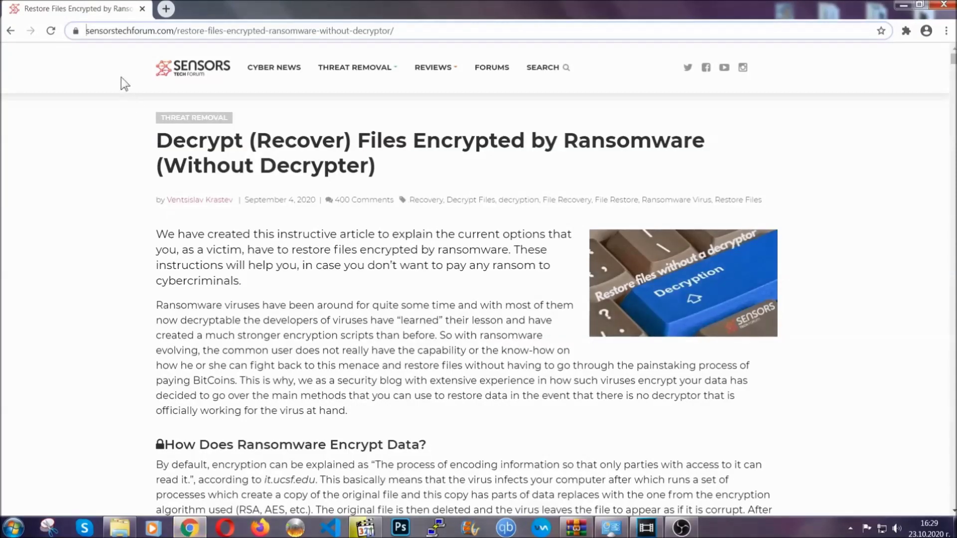
pyautogui.click(90, 30)
pyautogui.moveTo(86, 31); pyautogui.dragTo(431, 35)
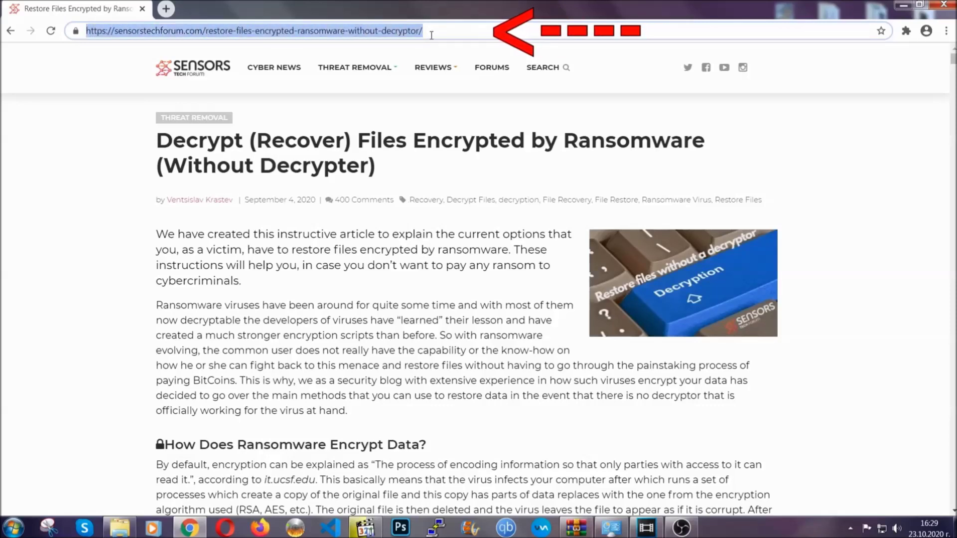
pyautogui.moveTo(434, 68)
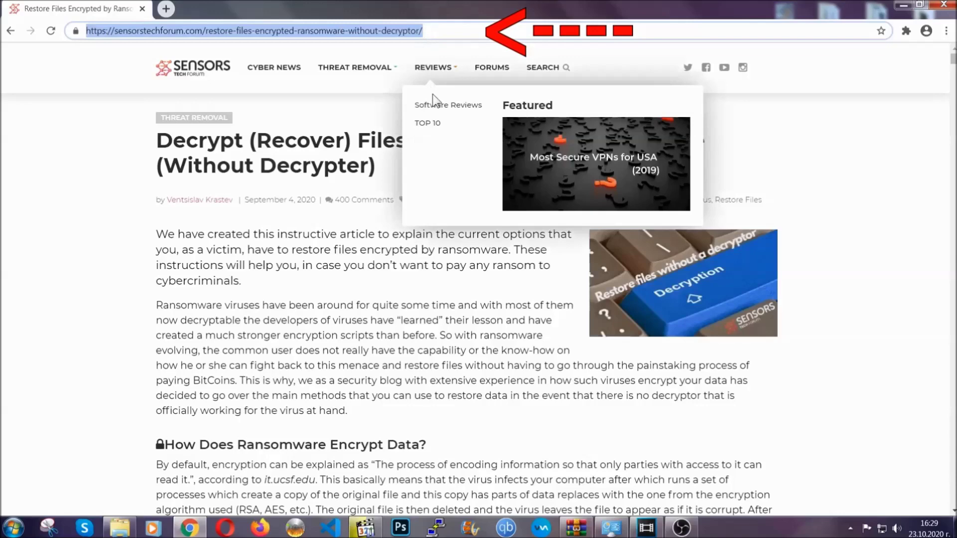
pyautogui.scroll(-3, 492, 271)
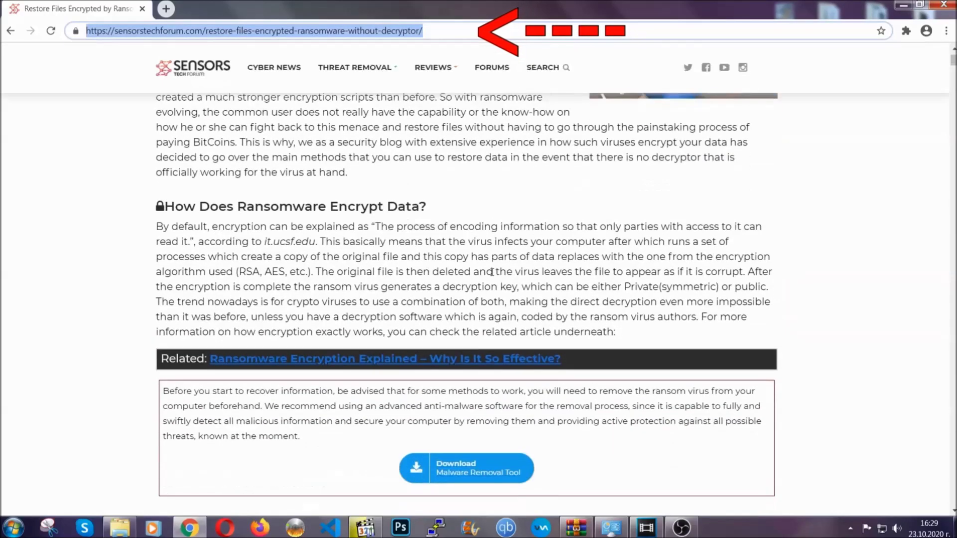
pyautogui.scroll(-4, 492, 271)
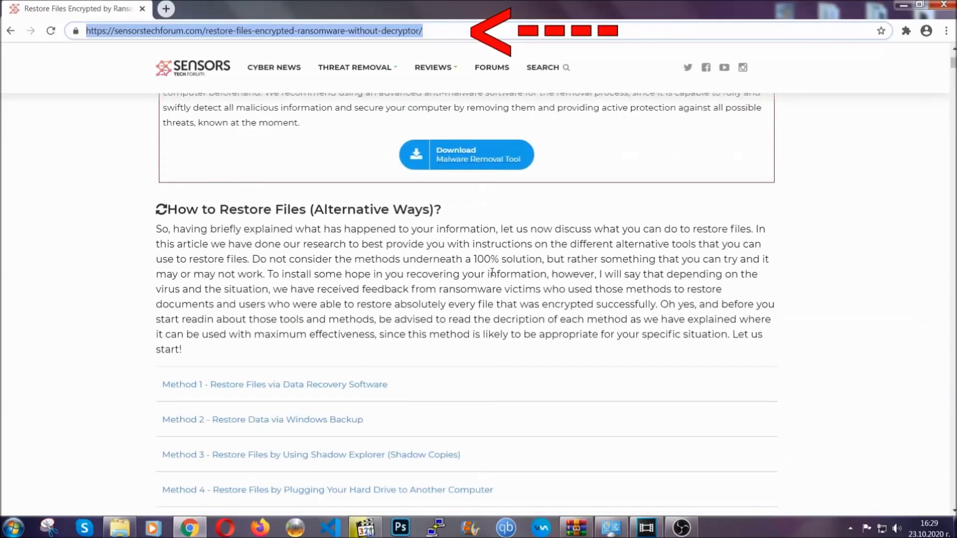
pyautogui.scroll(-1, 492, 271)
pyautogui.scroll(-2, 459, 277)
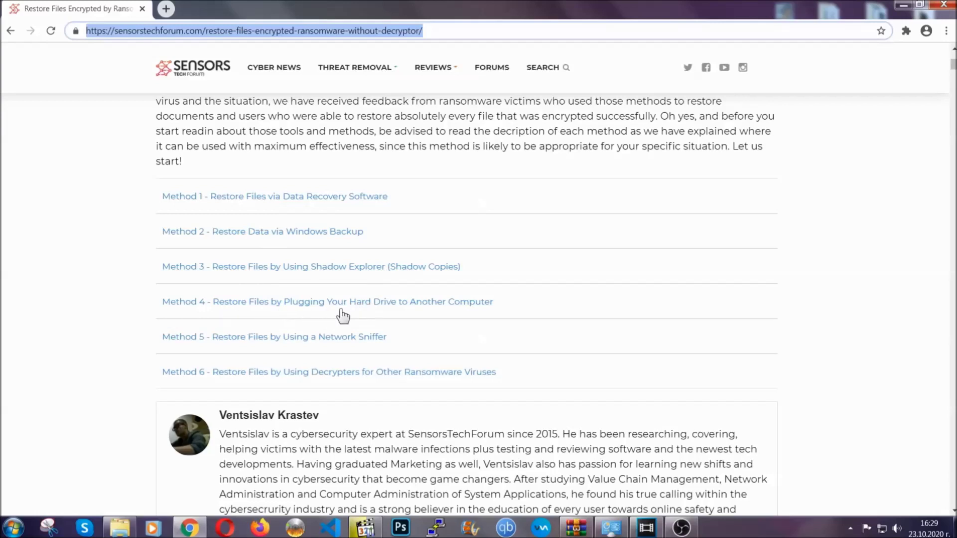
# Expand the Method 2 Windows Backup section and briefly highlight its details text
pyautogui.click(297, 230)
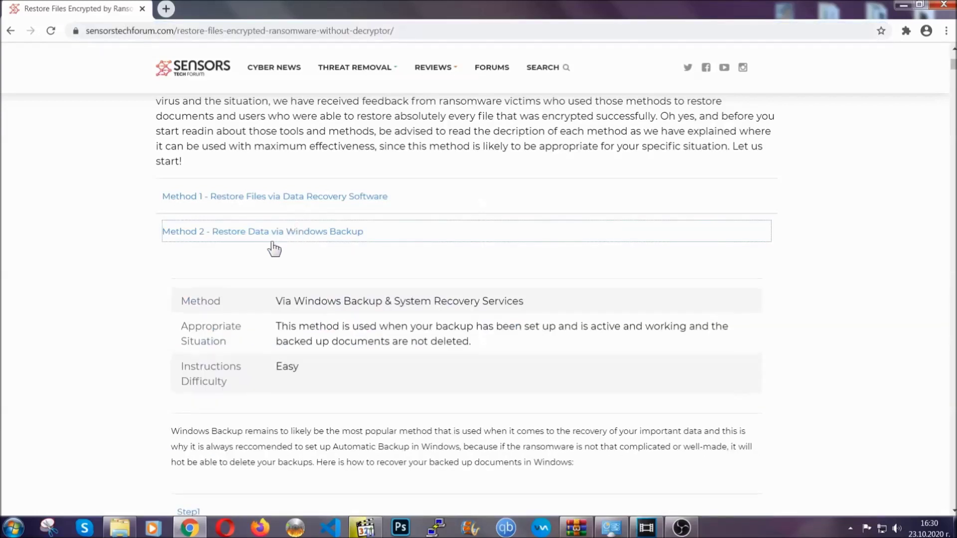
pyautogui.moveTo(277, 301); pyautogui.dragTo(336, 371)
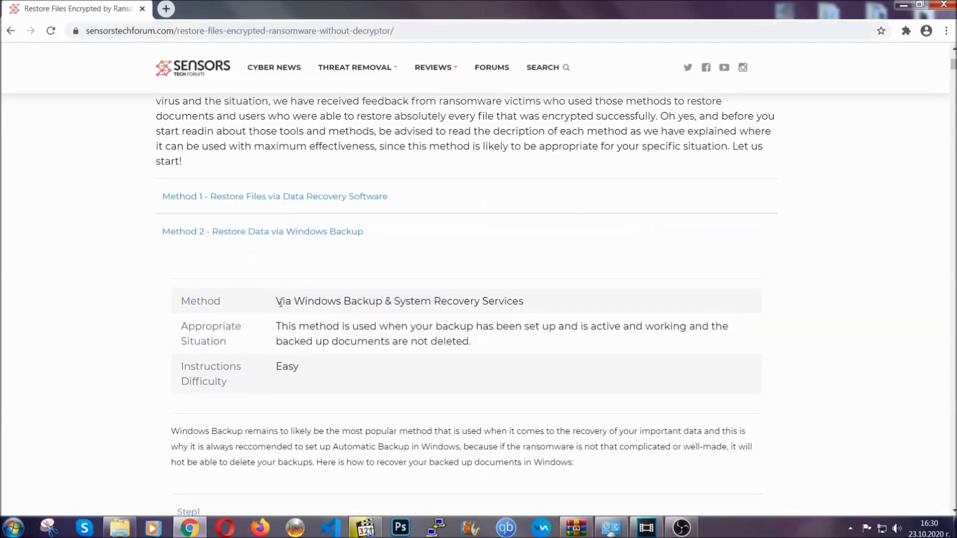
pyautogui.click(339, 375)
pyautogui.scroll(-3, 341, 372)
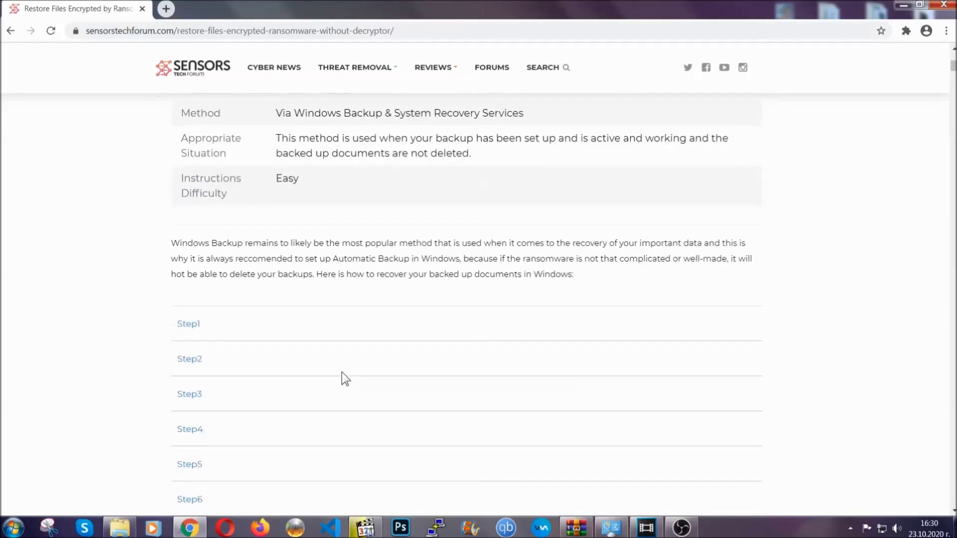
pyautogui.scroll(-1, 341, 371)
# Expand Method 2's Step1, Step2 and Step3 instructions, then minimise the browser to the desktop
pyautogui.click(196, 262)
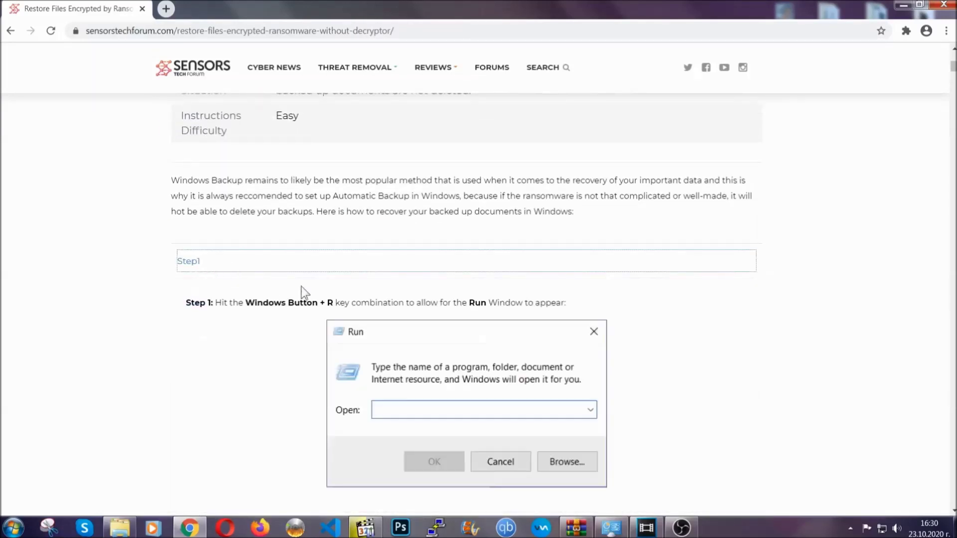
pyautogui.scroll(-3, 448, 309)
pyautogui.scroll(-1, 448, 310)
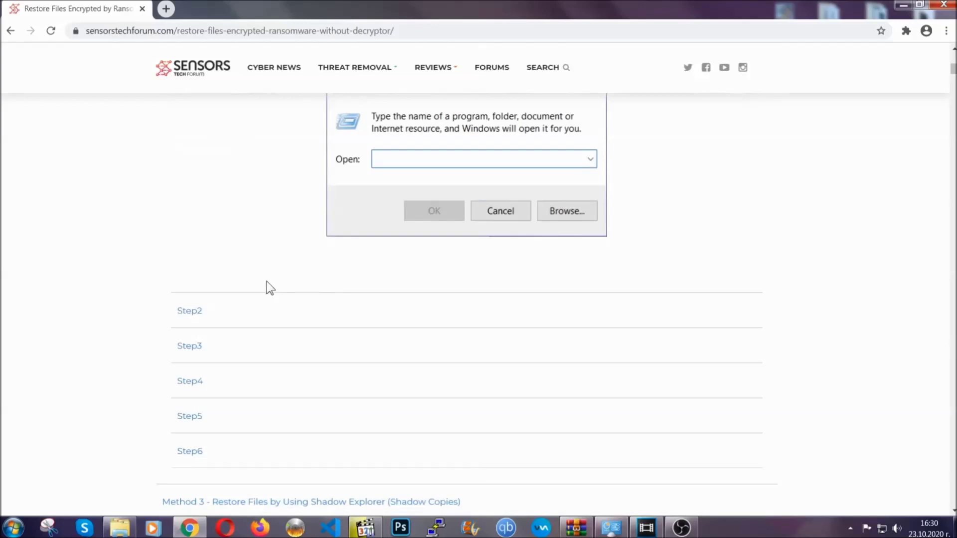
pyautogui.click(224, 312)
pyautogui.scroll(-3, 429, 315)
pyautogui.scroll(-1, 399, 328)
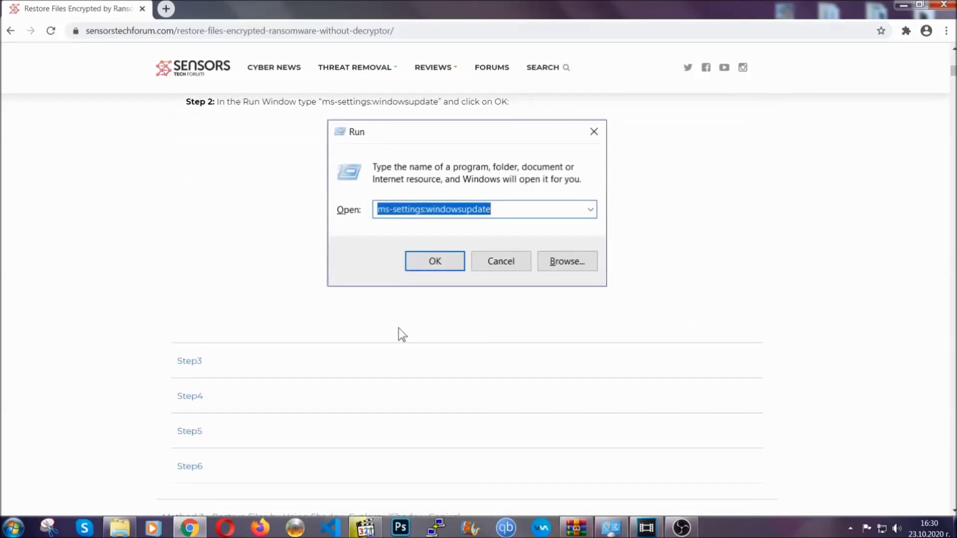
pyautogui.click(282, 364)
pyautogui.scroll(-3, 422, 342)
pyautogui.scroll(-2, 423, 342)
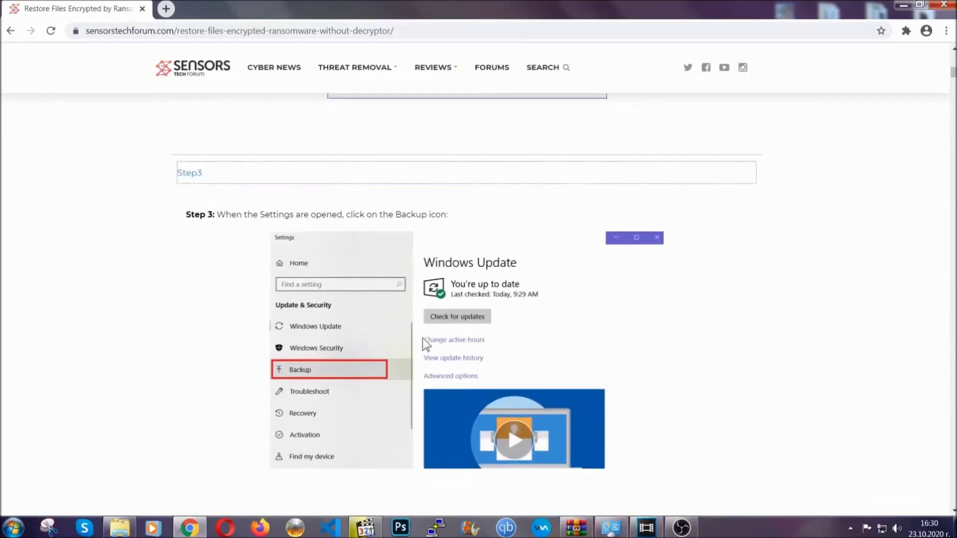
pyautogui.scroll(-3, 422, 339)
pyautogui.scroll(-3, 421, 340)
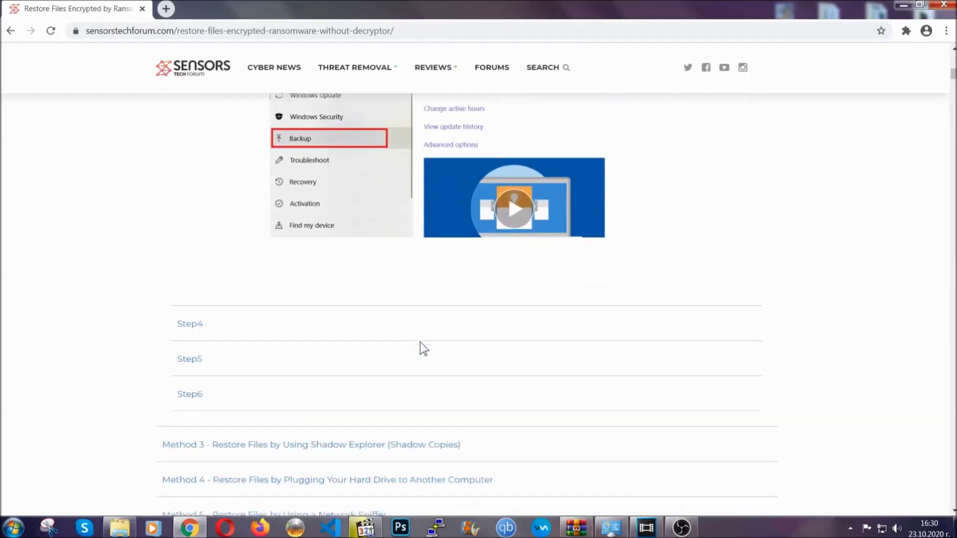
pyautogui.scroll(-3, 420, 342)
pyautogui.scroll(-3, 420, 342)
pyautogui.scroll(-3, 421, 341)
pyautogui.scroll(-2, 420, 341)
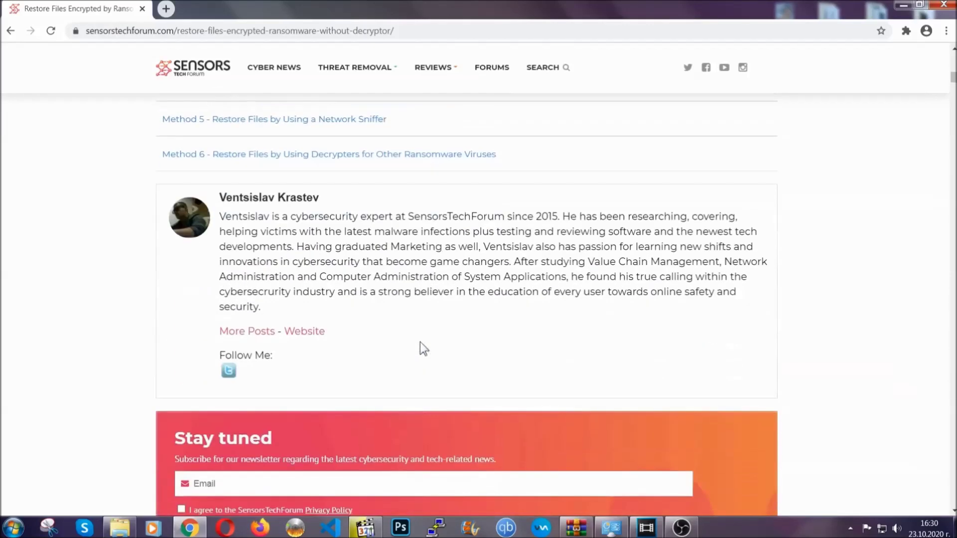
pyautogui.scroll(5, 420, 342)
pyautogui.scroll(8, 420, 341)
pyautogui.scroll(8, 418, 352)
pyautogui.scroll(8, 418, 356)
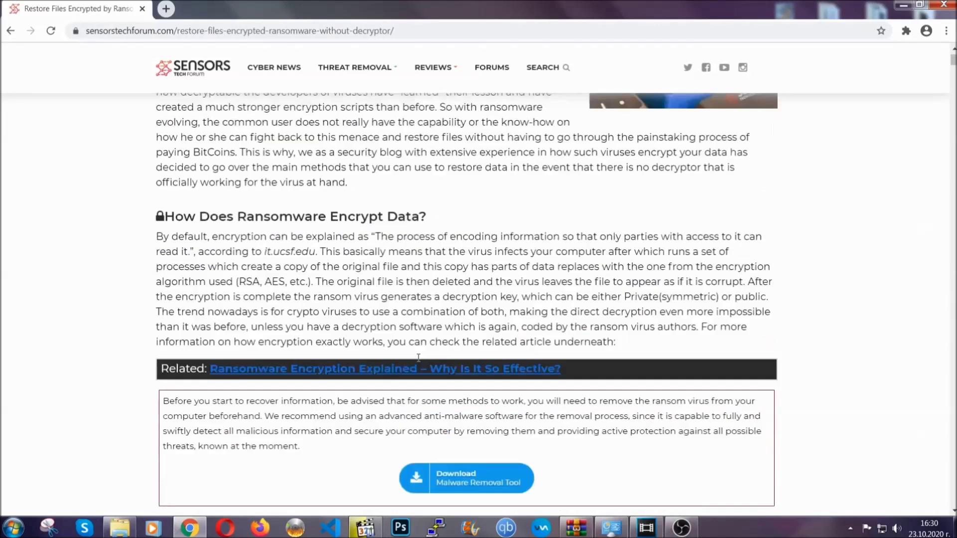
pyautogui.scroll(5, 418, 356)
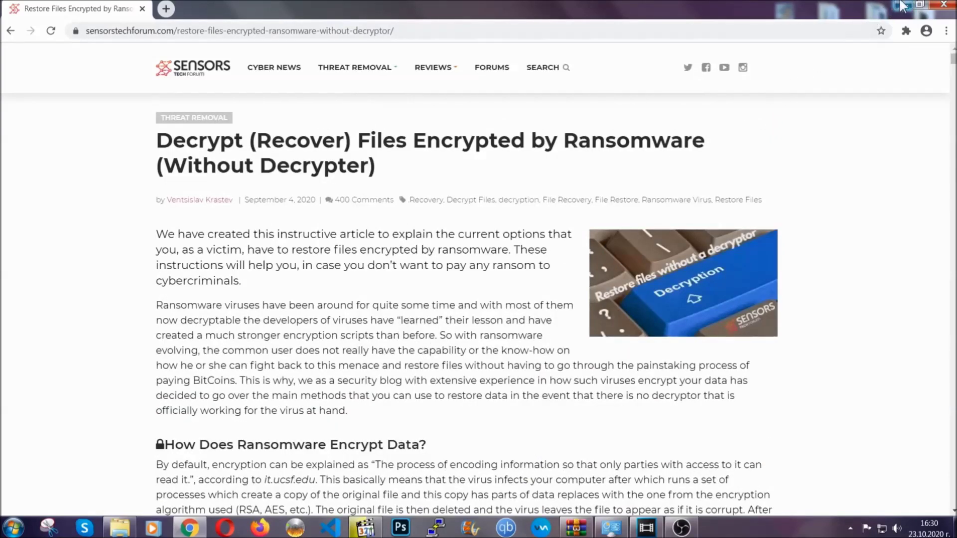
pyautogui.click(902, 7)
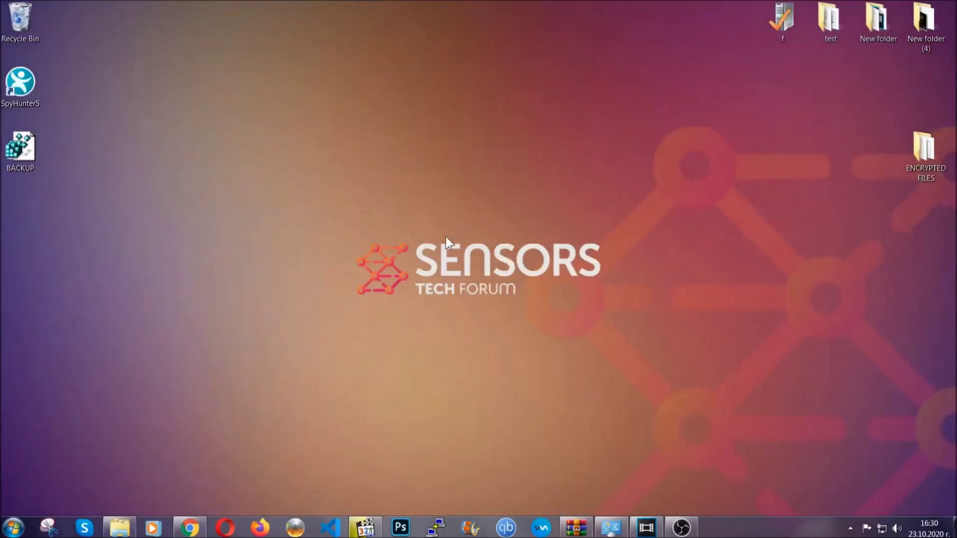